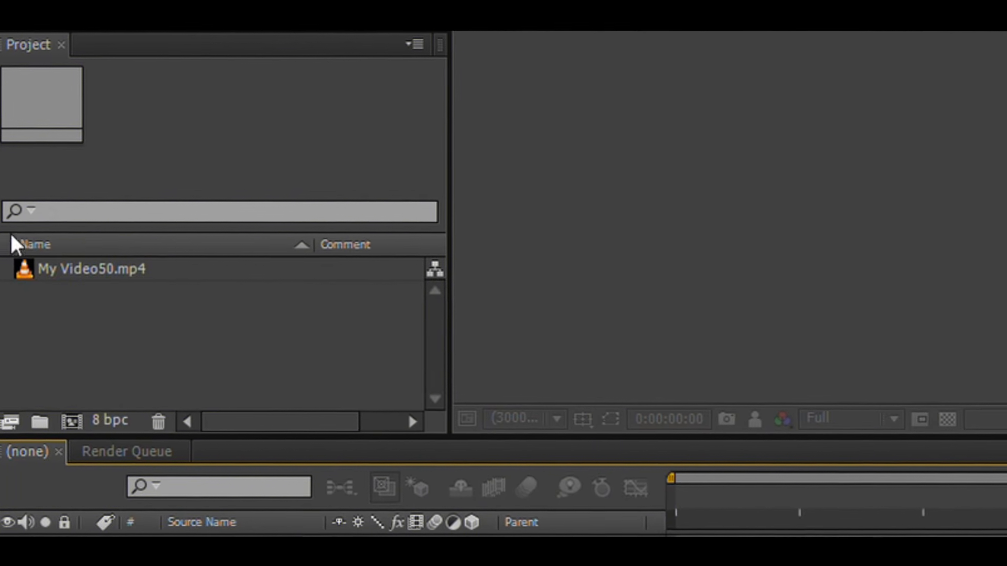
- Place My Video50.mp4 in the Tutor 1 composition as a layer starting at the beginning of the timeline
click(68, 262)
click(101, 317)
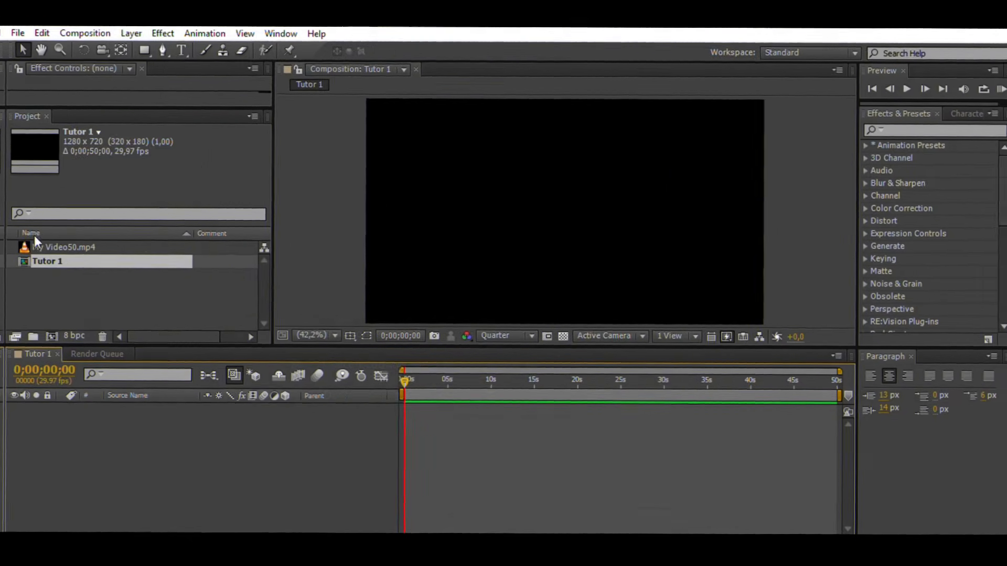
click(61, 256)
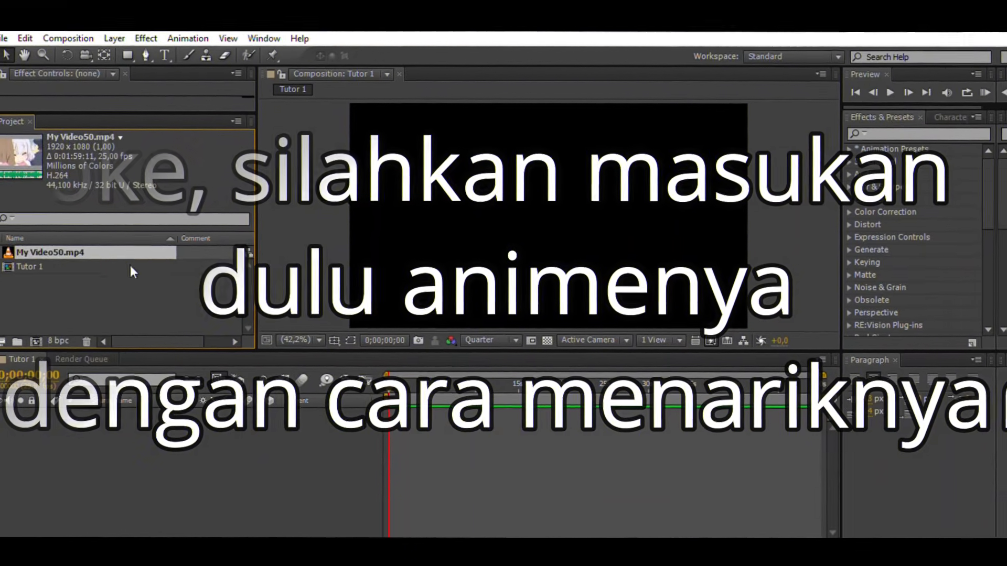
drag(78, 253, 388, 404)
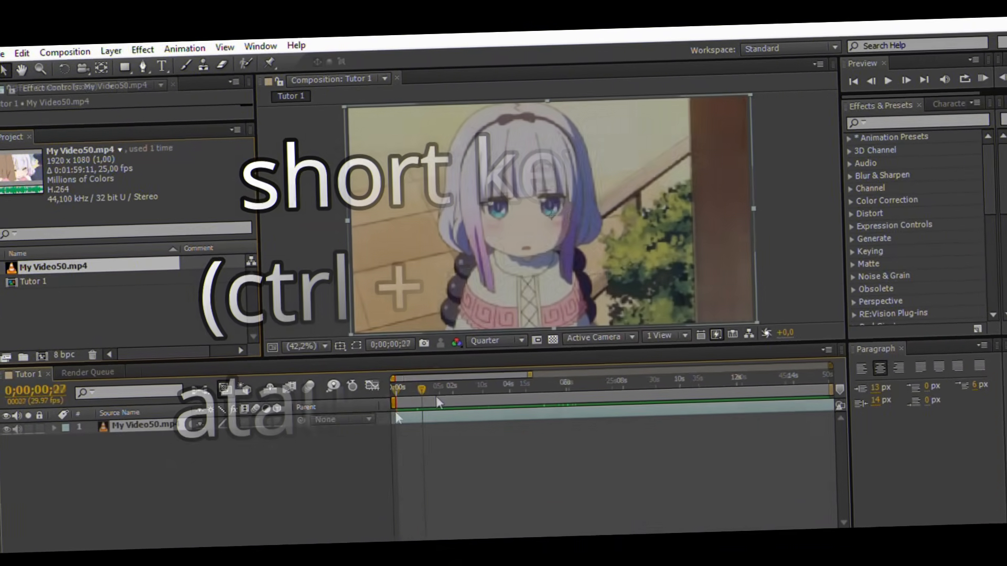
- Split the video layer at 0;00;00;27 and trim the start of the second piece to about 0;00;13;08
key(ctrl+shift+d)
drag(417, 383, 772, 372)
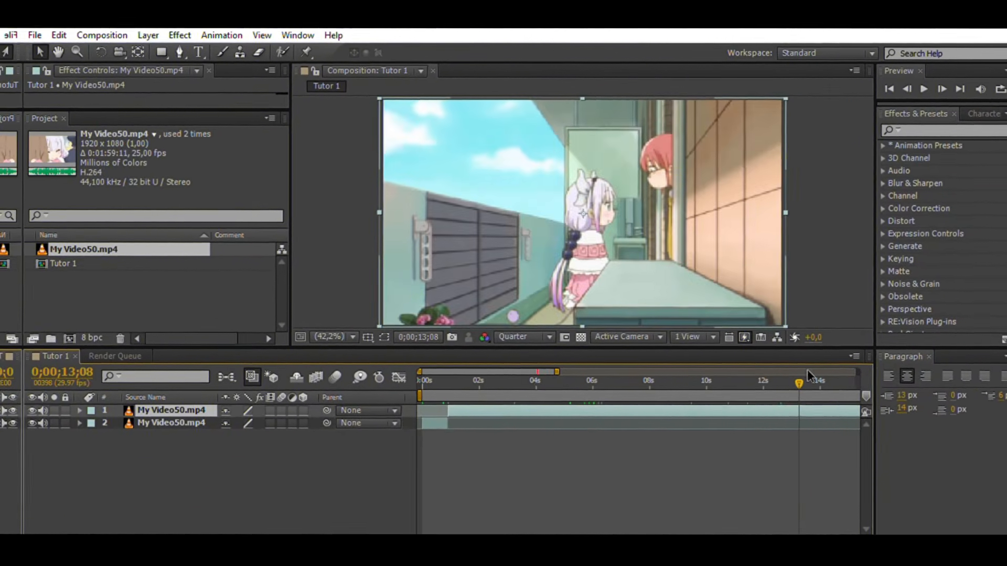
drag(452, 411, 790, 378)
- Split the second clip at 0;00;14;07 and delete the remainder after the cut
key(ctrl+shift+d)
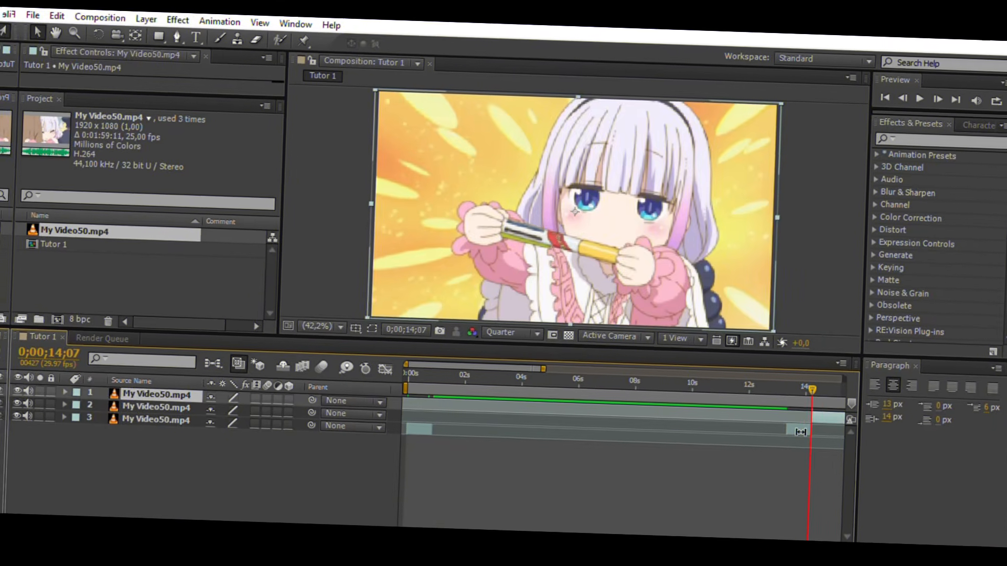
key(Delete)
- Move the short second clip back so that it starts right where the first clip ends
click(782, 405)
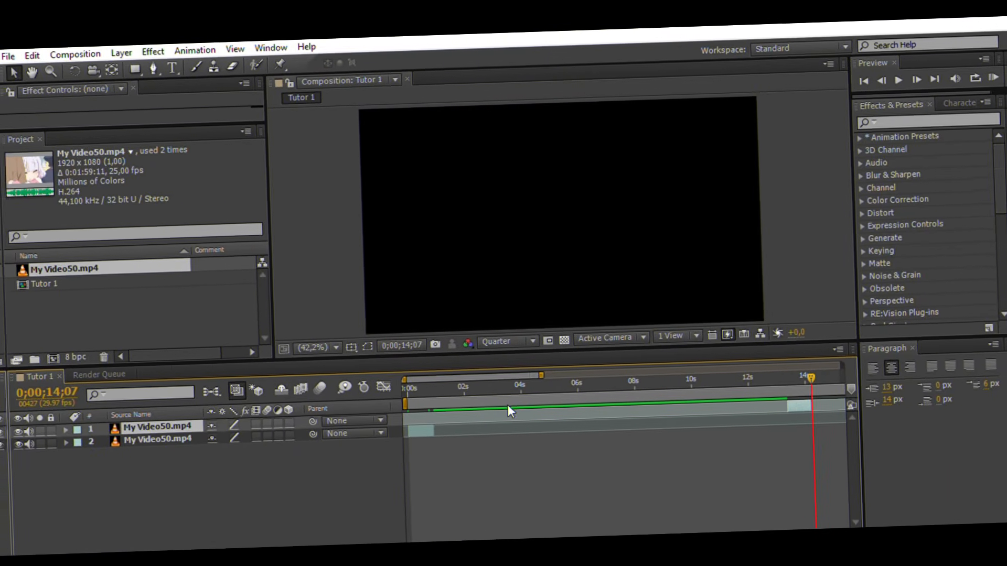
drag(795, 408, 438, 414)
drag(535, 370, 423, 371)
drag(610, 413, 604, 413)
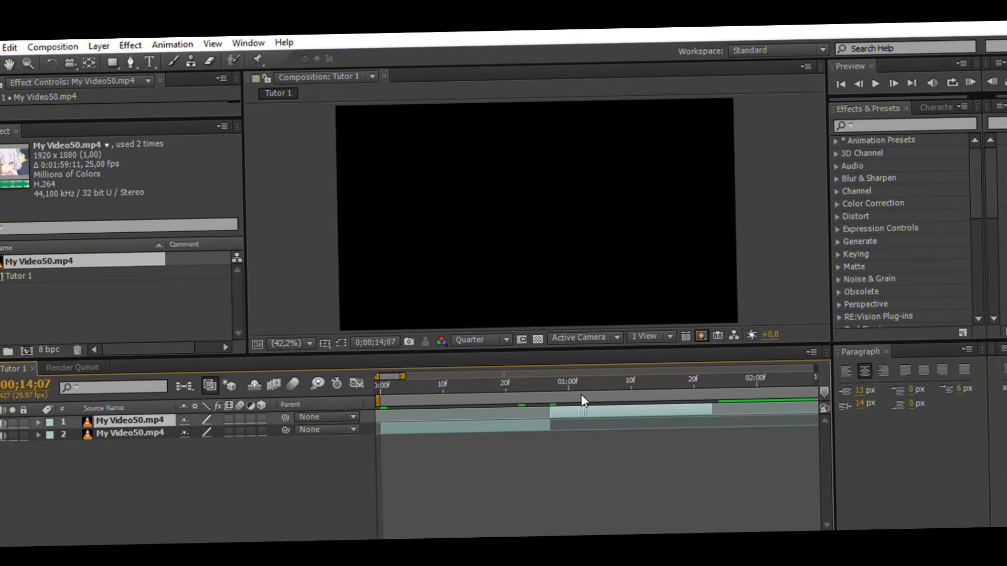
- Shorten the work area to end with the second clip at about 0;00;01;12 and preview it
drag(412, 377, 371, 373)
drag(447, 370, 835, 375)
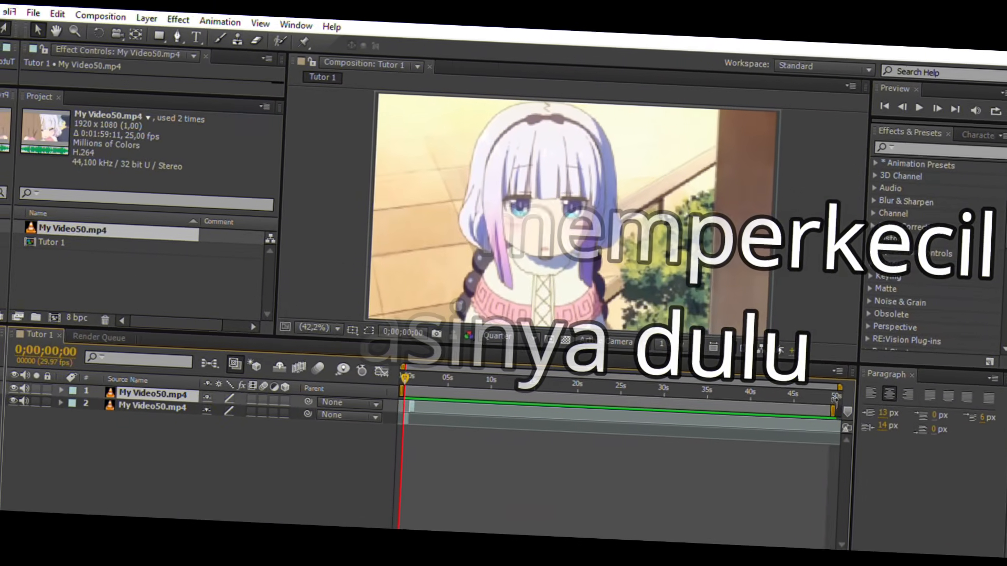
drag(844, 387, 438, 389)
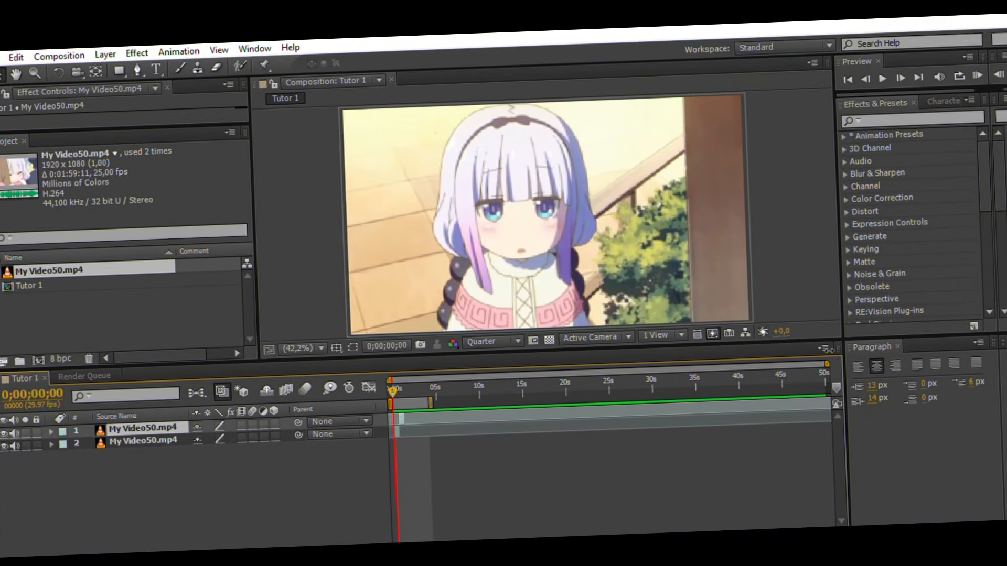
mouse_move(838, 369)
mouse_down()
mouse_move(534, 370)
mouse_move(506, 395)
mouse_move(466, 395)
mouse_move(478, 374)
mouse_move(435, 373)
mouse_up()
drag(563, 397, 548, 397)
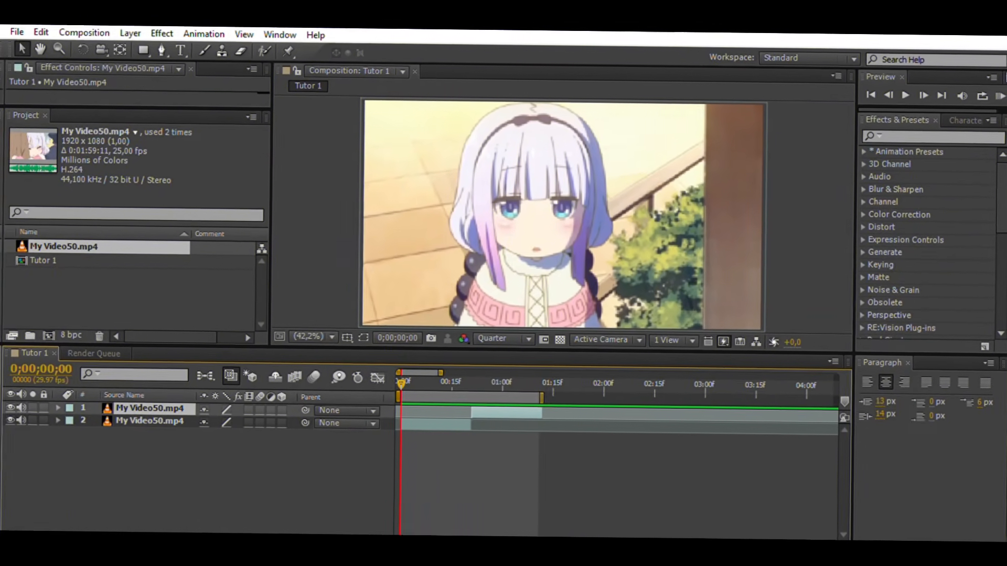
click(1002, 95)
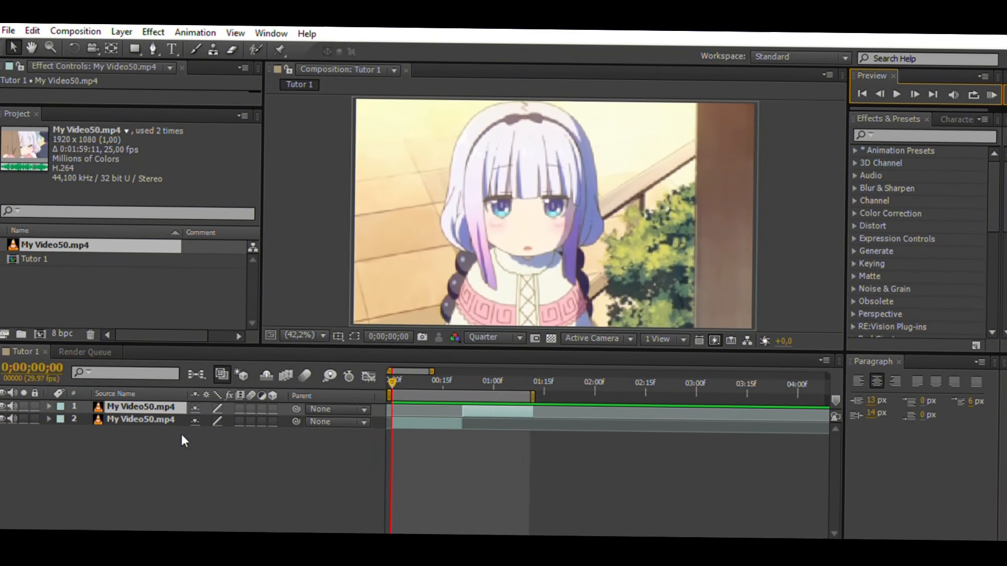
- Create a null object and split it at 0;00;00;21, where the two video clips meet
right_click(61, 433)
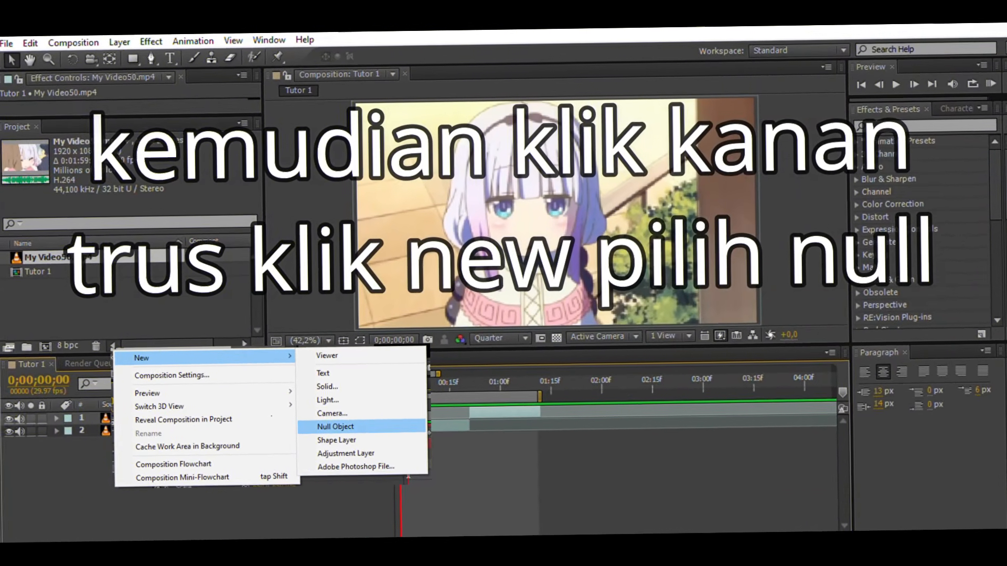
click(329, 414)
drag(398, 390, 470, 370)
key(ctrl+shift+d)
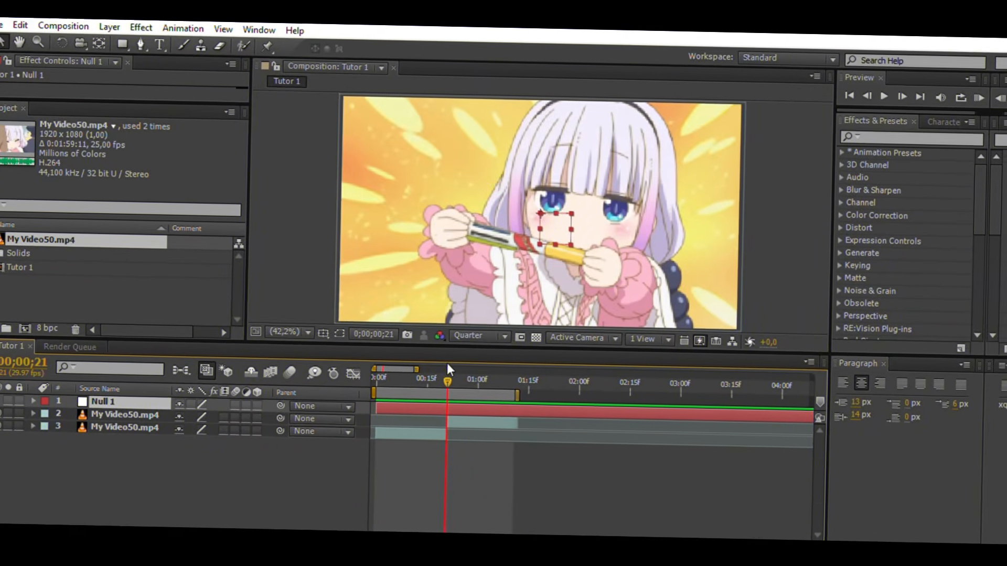
- Cut the second null at 0;00;01;12, the end of the second clip, and remove the excess piece
click(547, 370)
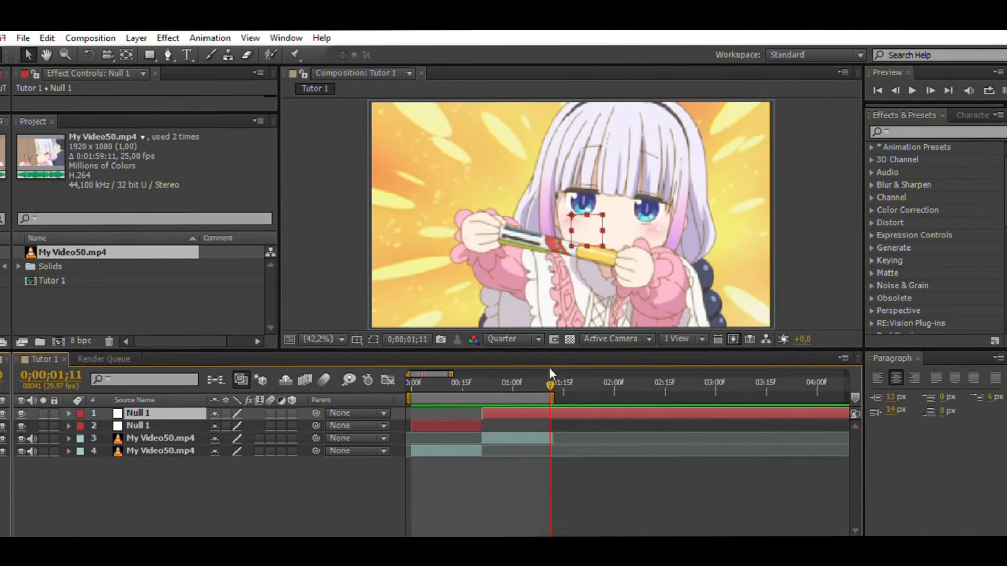
key(Page_Down)
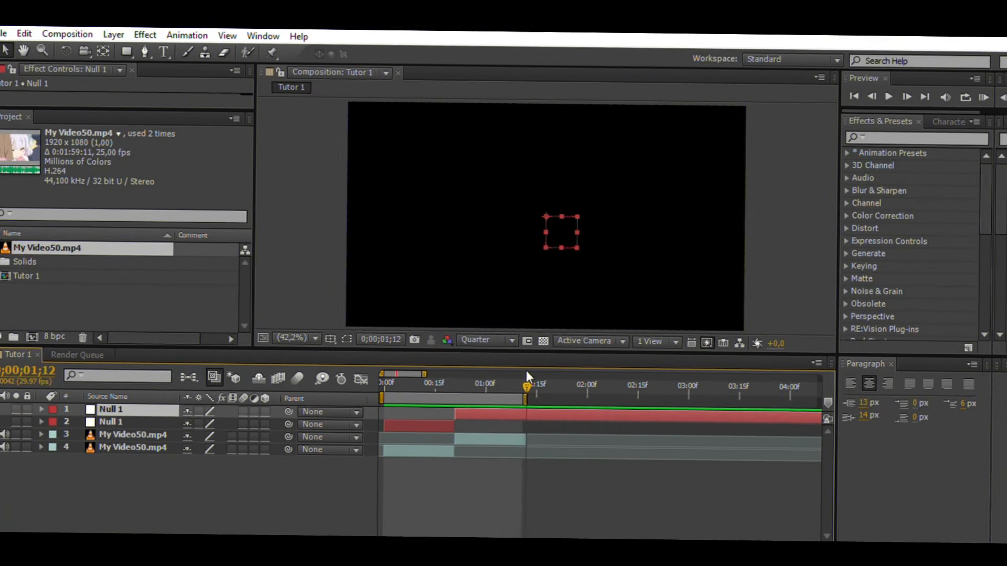
key(ctrl+shift+d)
key(ctrl+z)
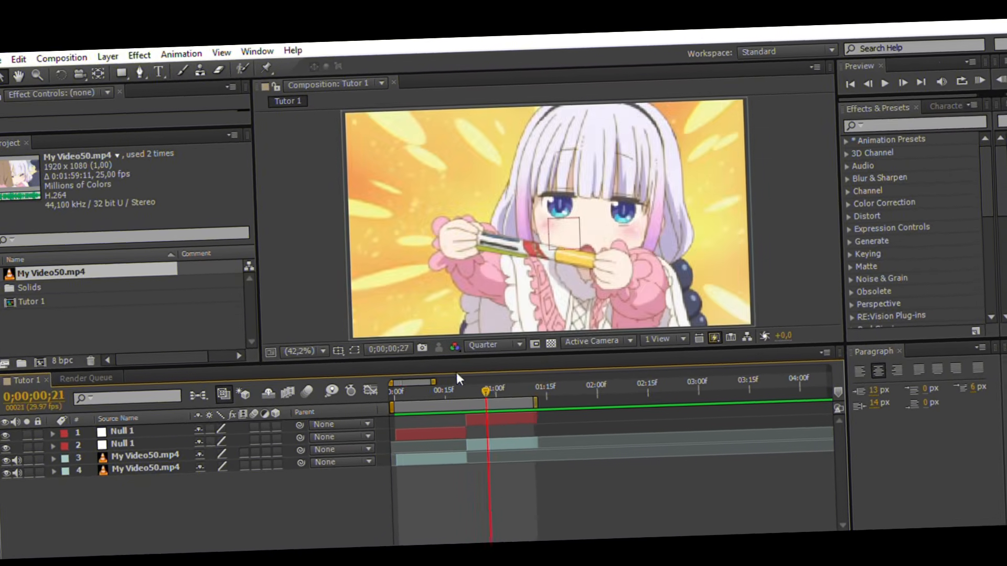
- Return to the start and move the first null below the second clip, directly above the first video clip
drag(457, 374, 393, 391)
click(426, 433)
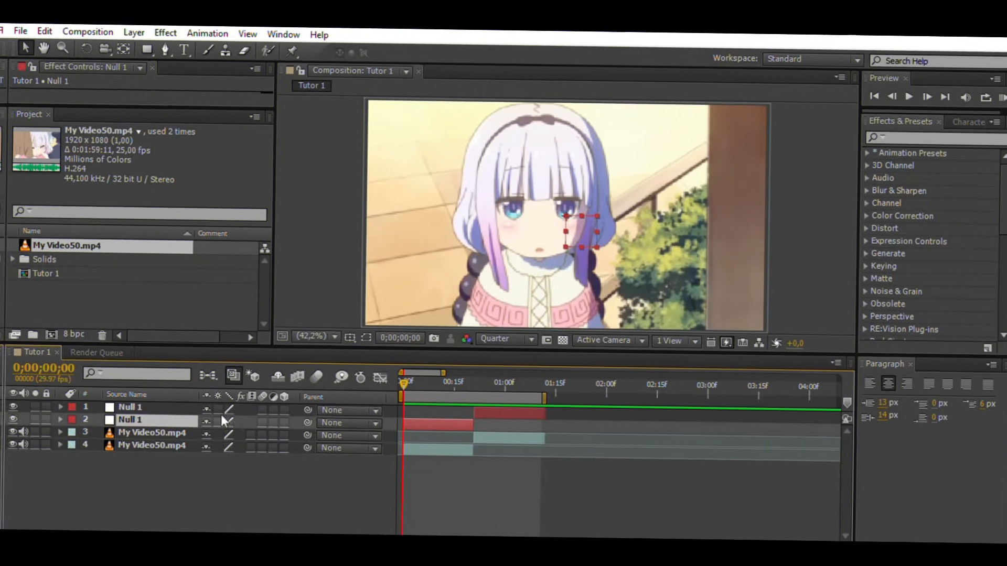
drag(160, 444, 161, 460)
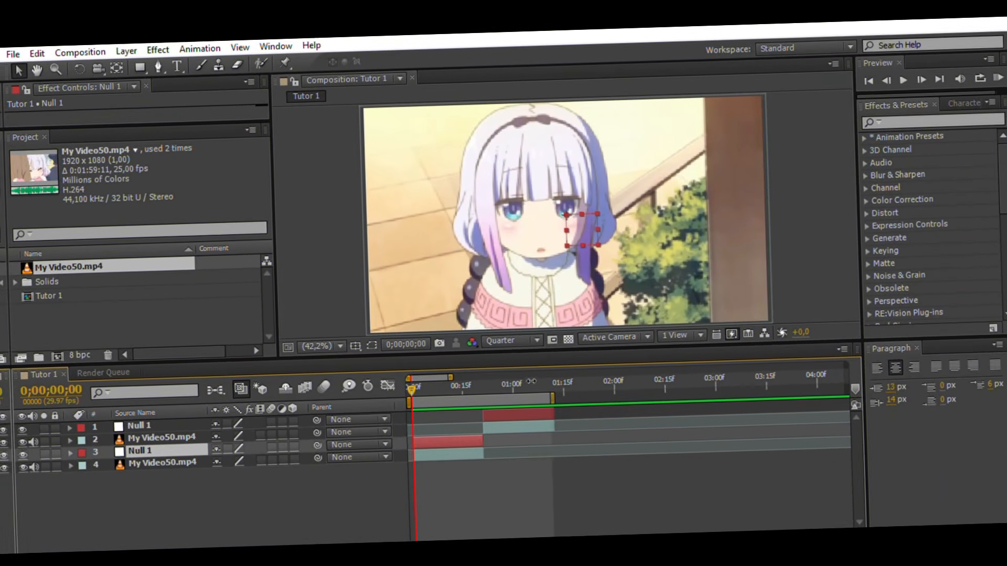
- Align the end of the work area with the end of the second clip and preview the work area
drag(452, 377, 418, 347)
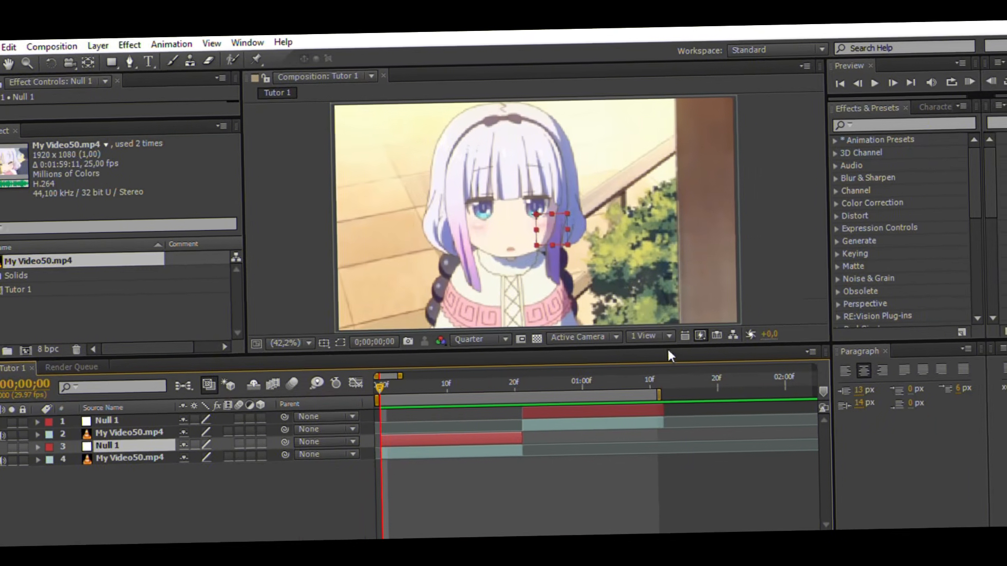
drag(671, 397, 681, 385)
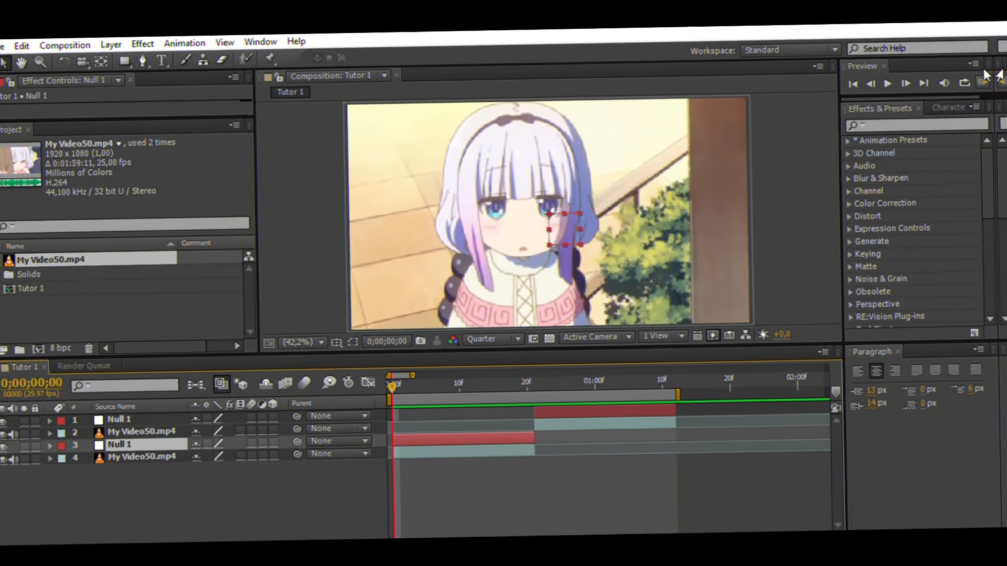
click(981, 81)
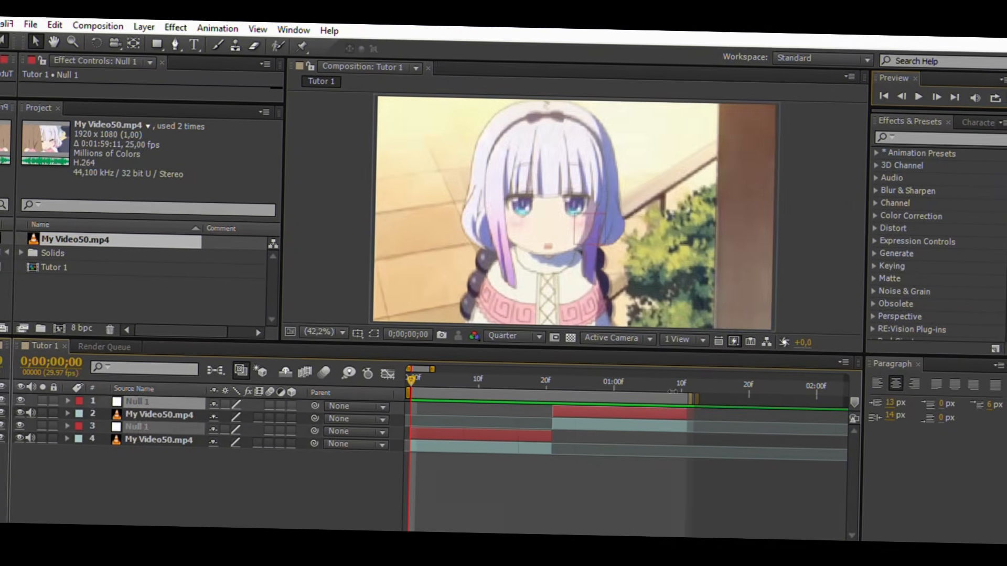
- Enable motion blur for the composition and turn on its switch for all four layers
click(475, 374)
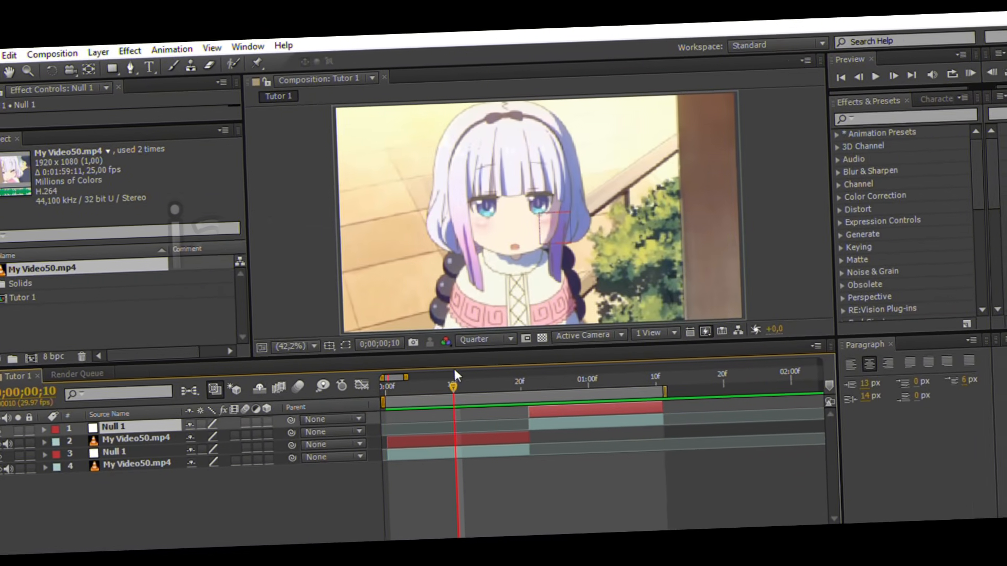
click(471, 439)
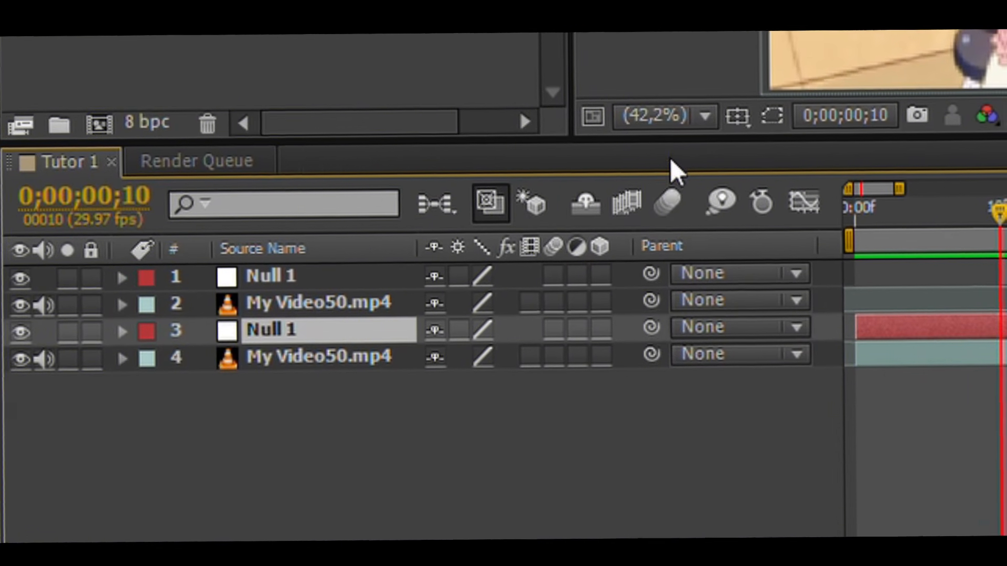
click(676, 195)
drag(551, 269, 548, 349)
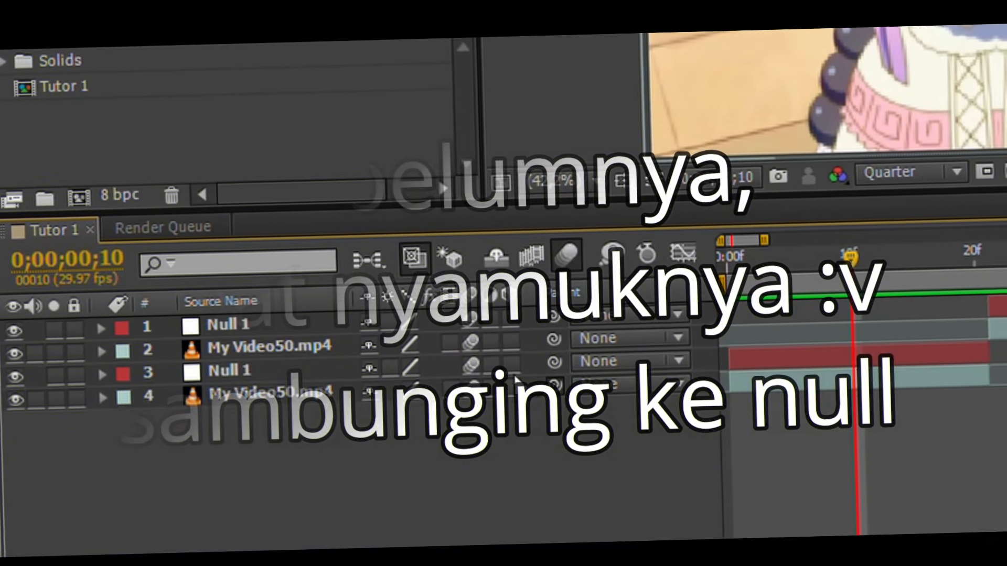
- Parent the first video clip to the null directly above it and show that null's Scale property
drag(568, 376, 244, 335)
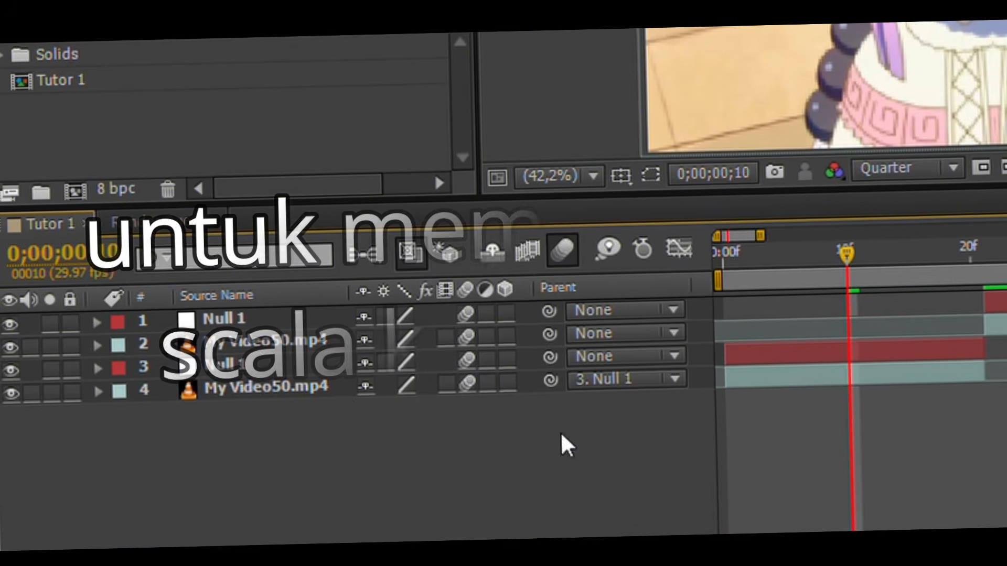
click(867, 343)
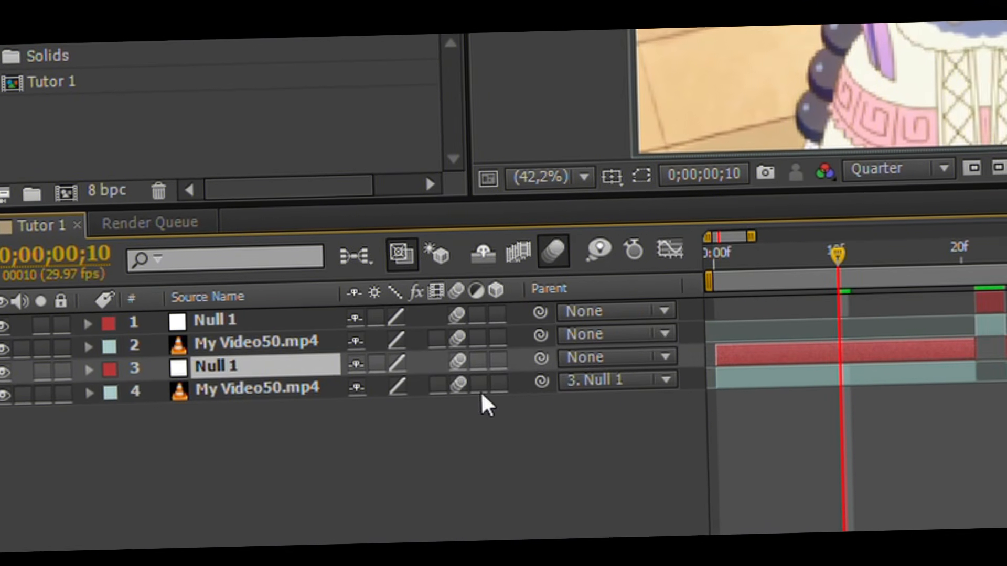
key(s)
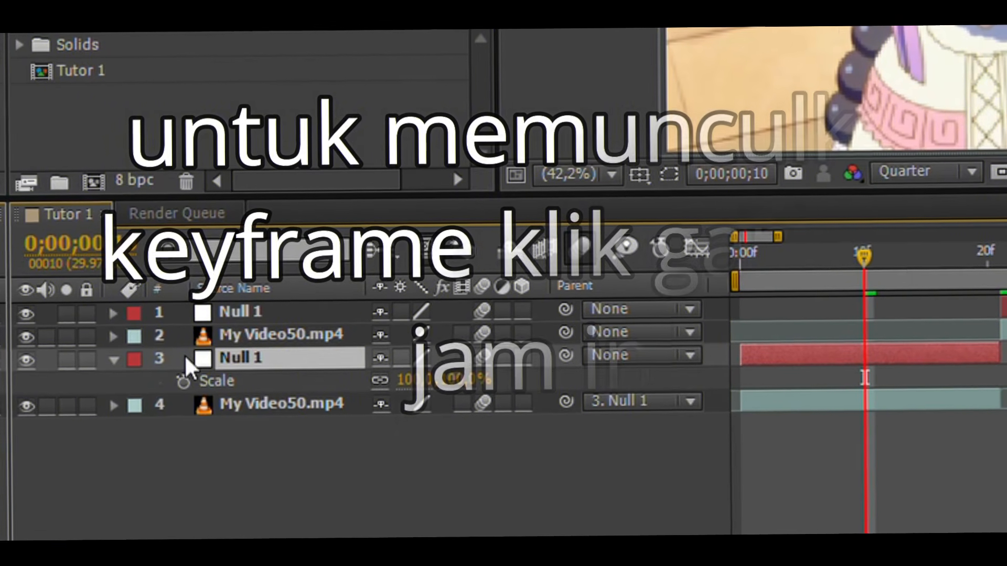
- Add Scale keyframes to the first null at 0;00;00;00 and 0;00;00;10
click(183, 381)
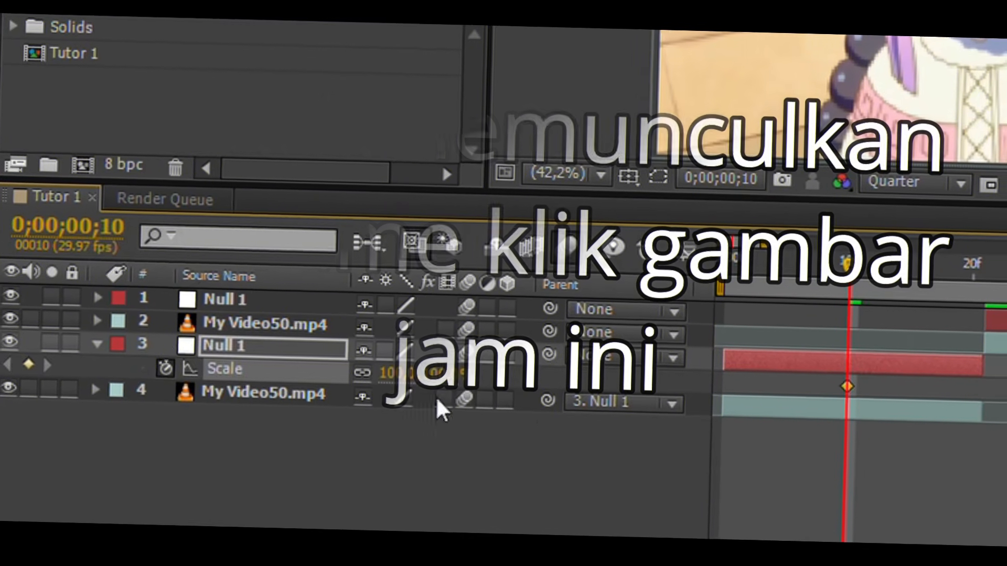
drag(847, 386, 741, 360)
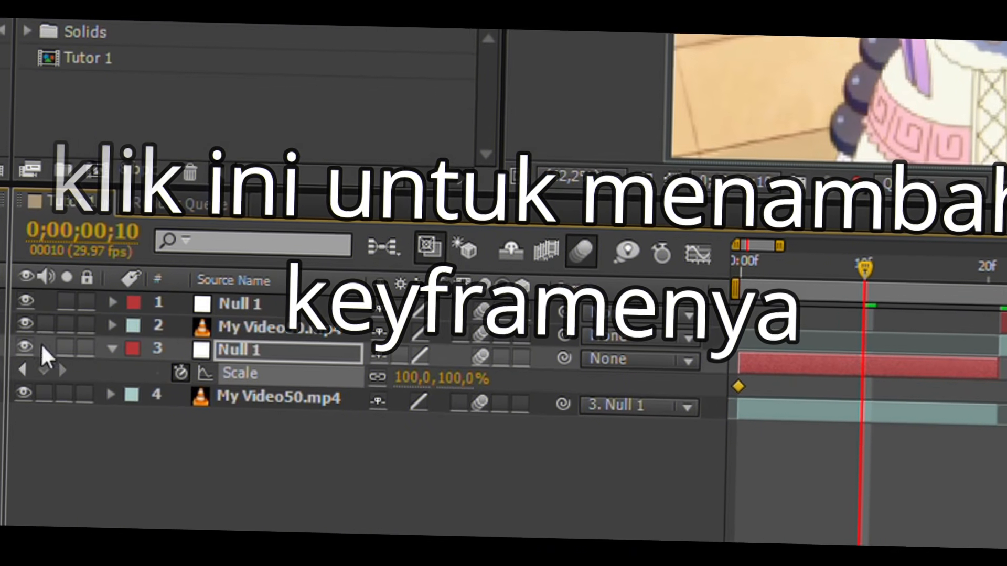
click(44, 370)
- Set the first null's Scale keyframe at 0;00;00;00 to 650%
drag(757, 261, 708, 250)
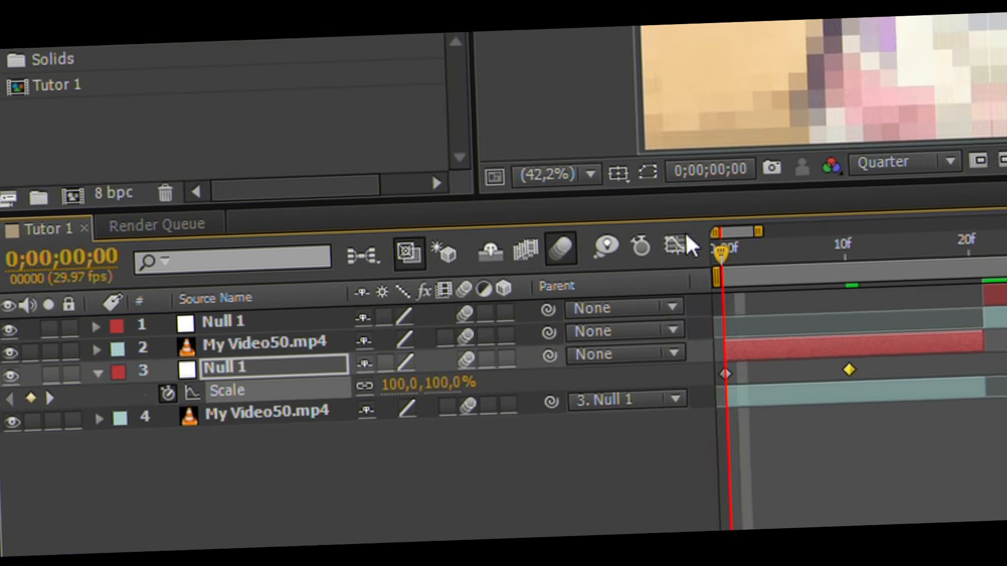
click(724, 374)
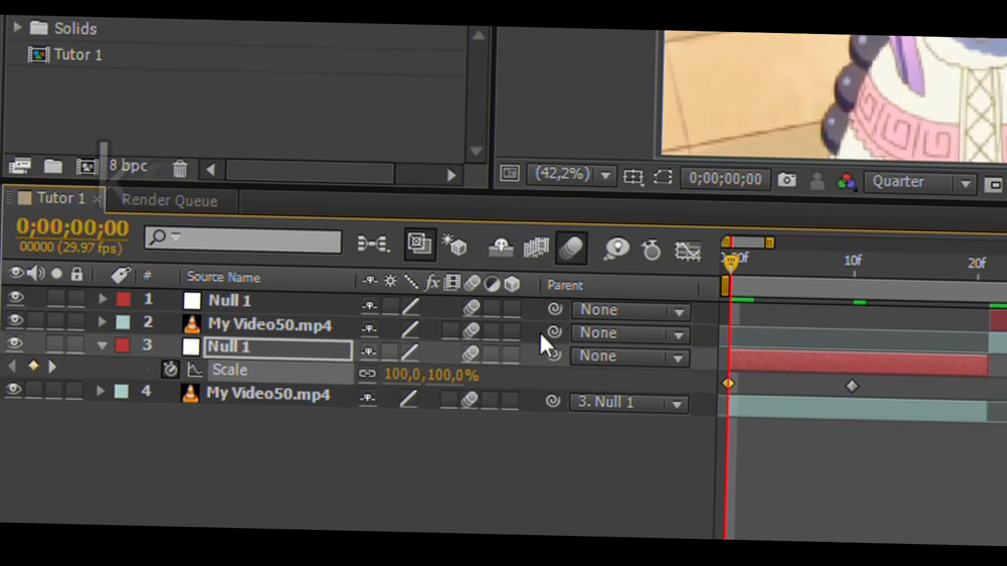
click(446, 375)
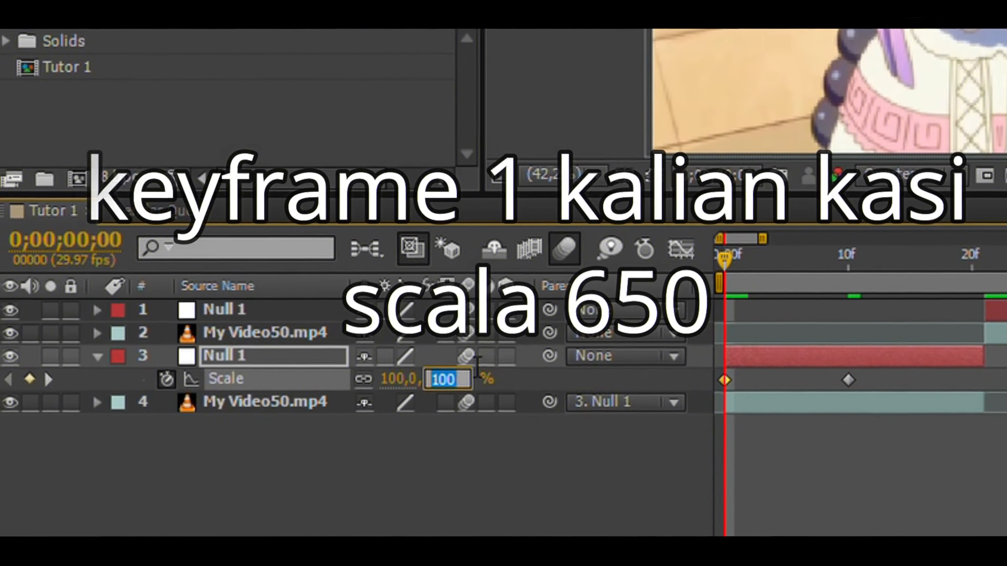
text(650)
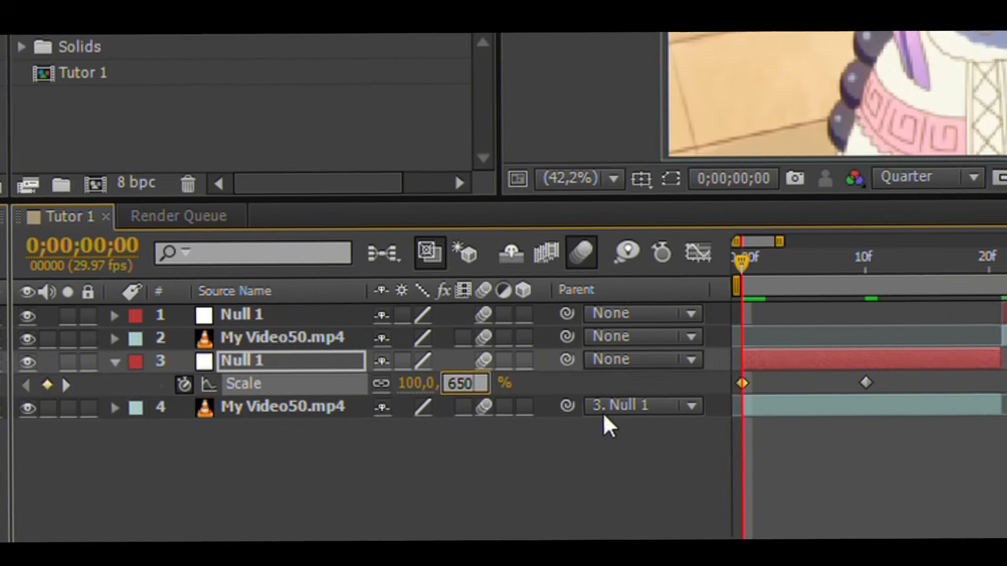
key(Return)
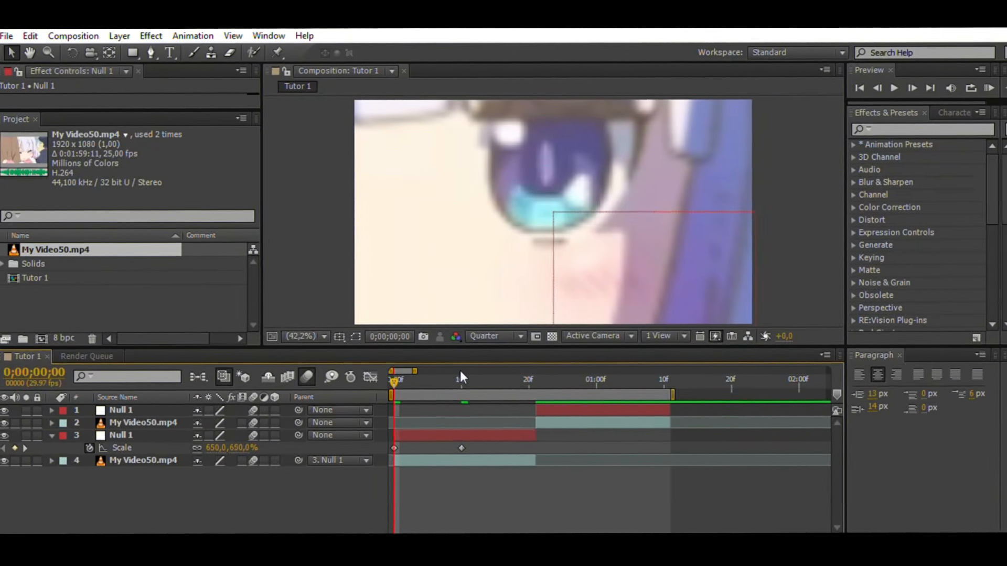
- Add a third Scale keyframe of 25% to the first null at 0;00;00;20 and shift it to the null layer's end
click(559, 354)
drag(468, 379, 536, 382)
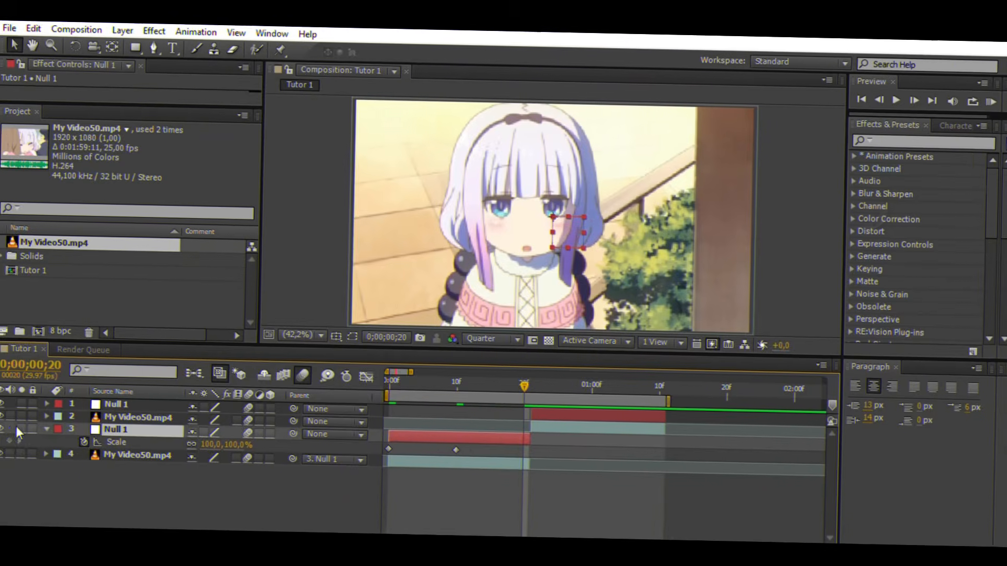
click(12, 442)
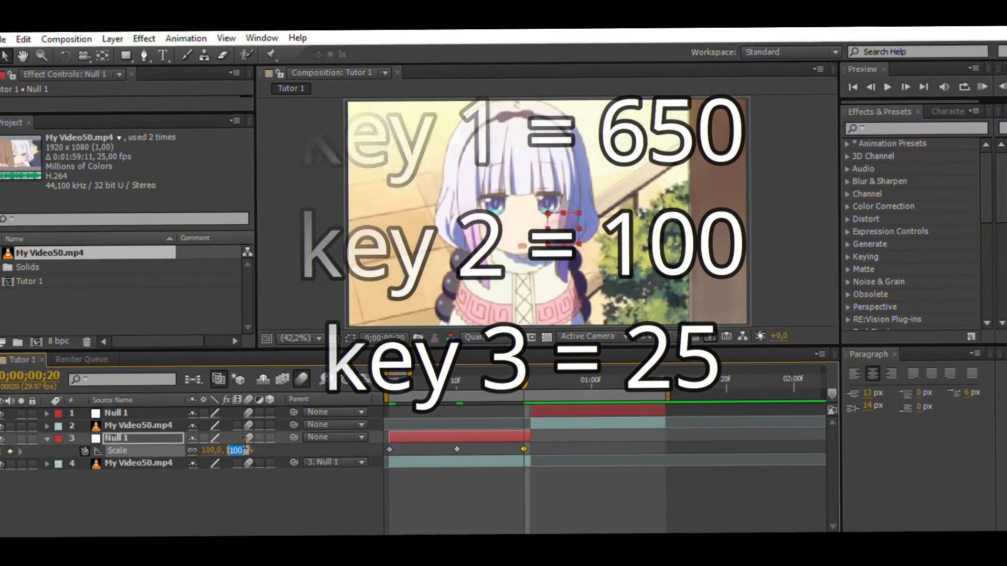
click(243, 446)
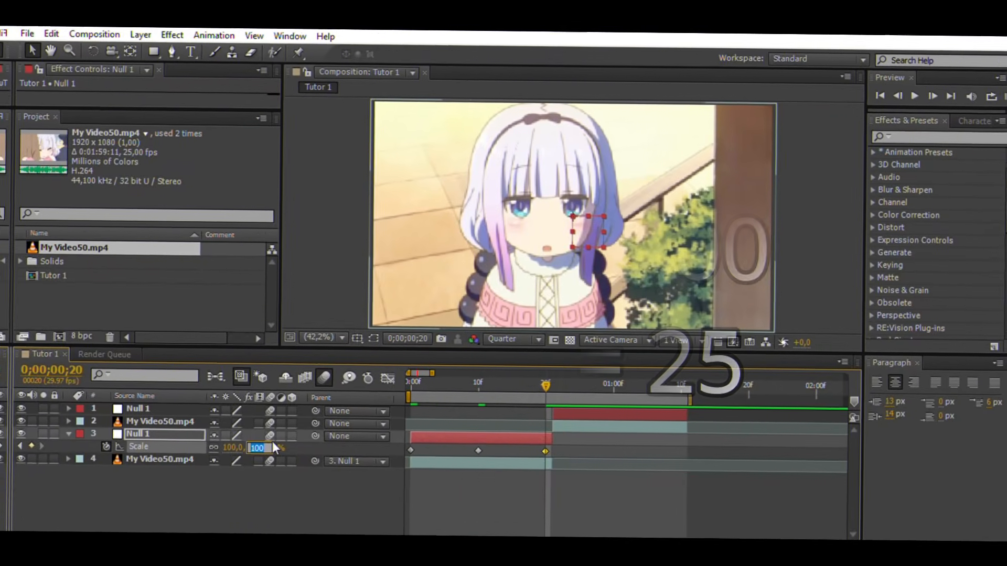
text(25)
key(Return)
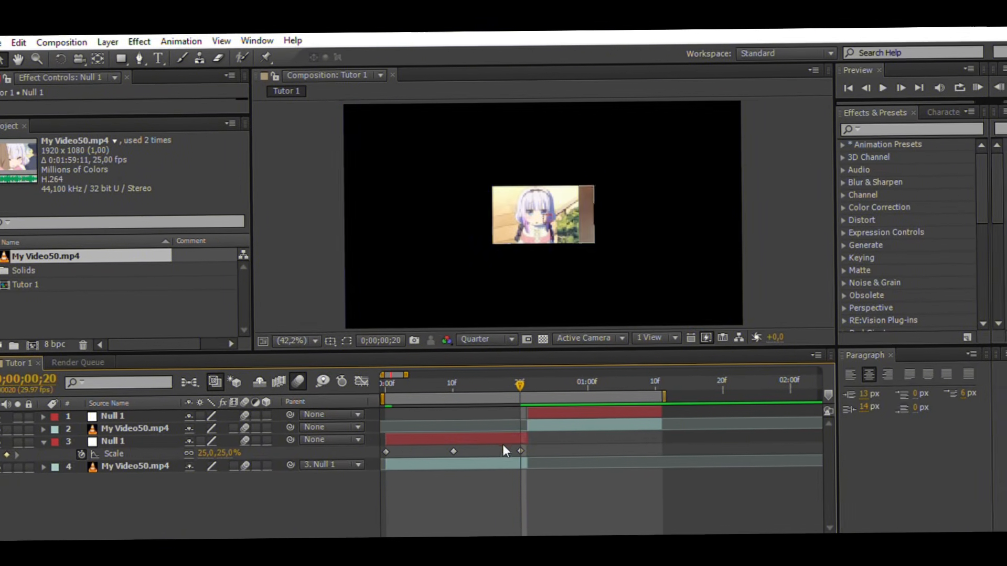
drag(520, 451, 527, 450)
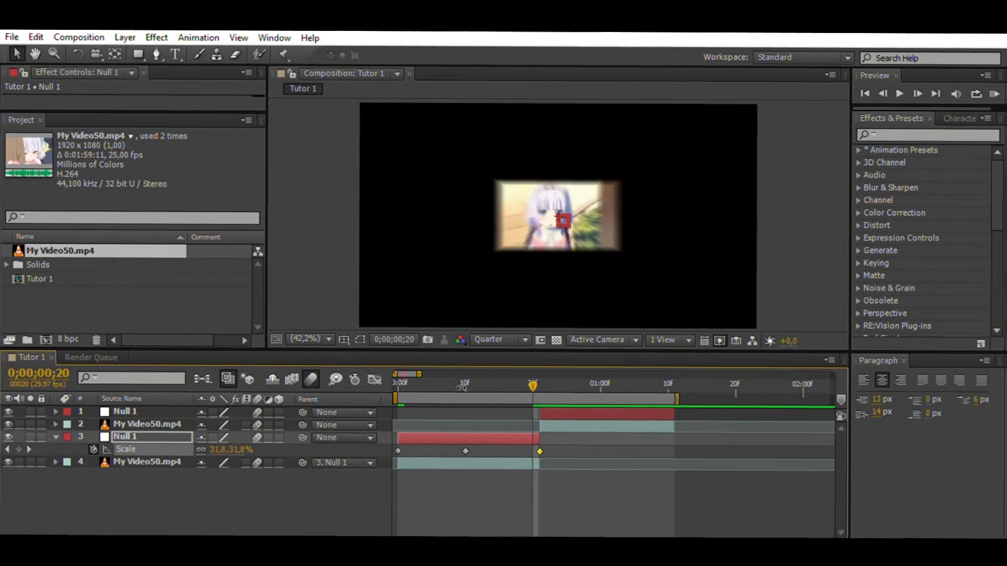
- Find the Motion Tile effect, apply it to the first video clip and make room to see its settings
drag(466, 385, 494, 386)
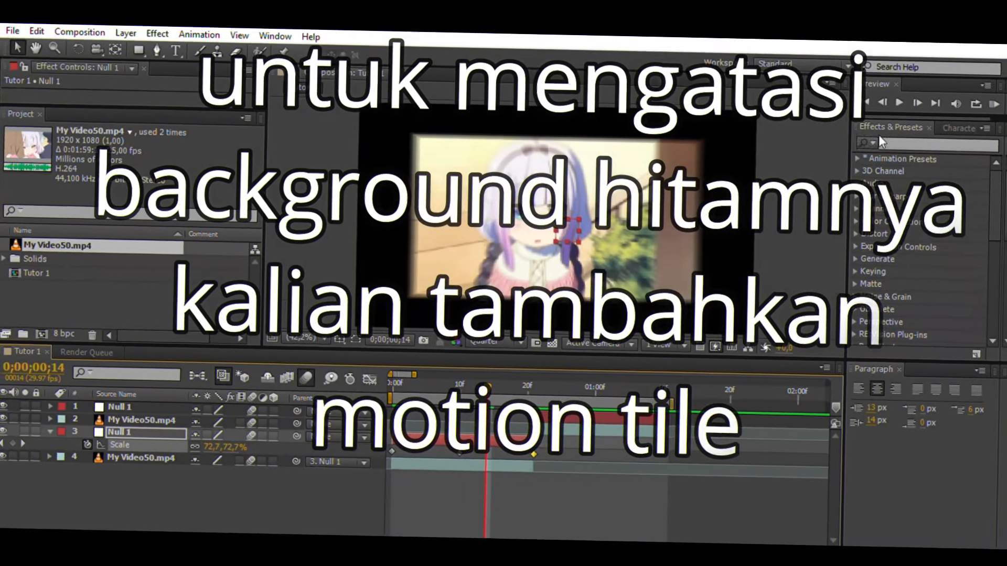
click(881, 140)
text(m)
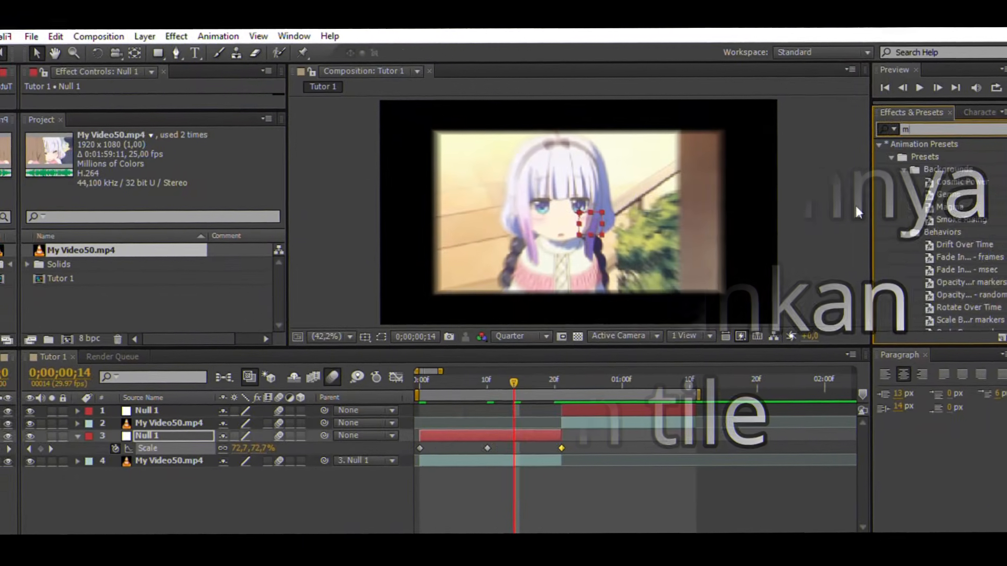
text(otio)
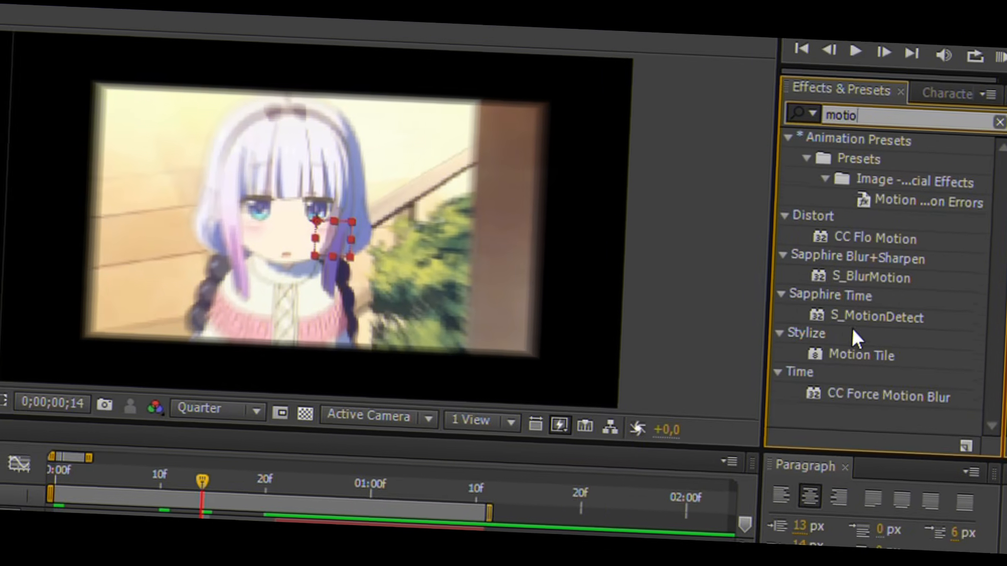
click(838, 345)
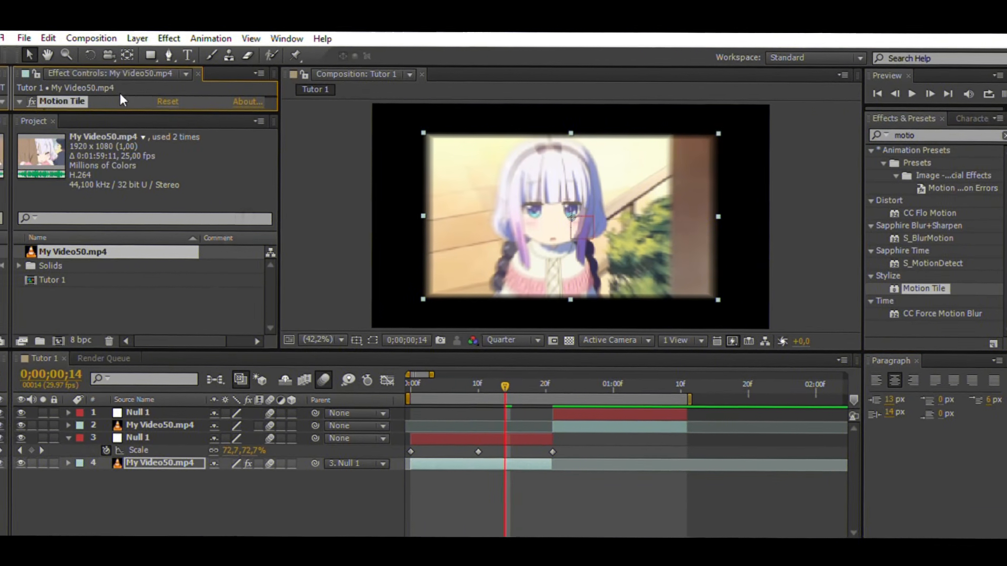
drag(119, 112, 119, 216)
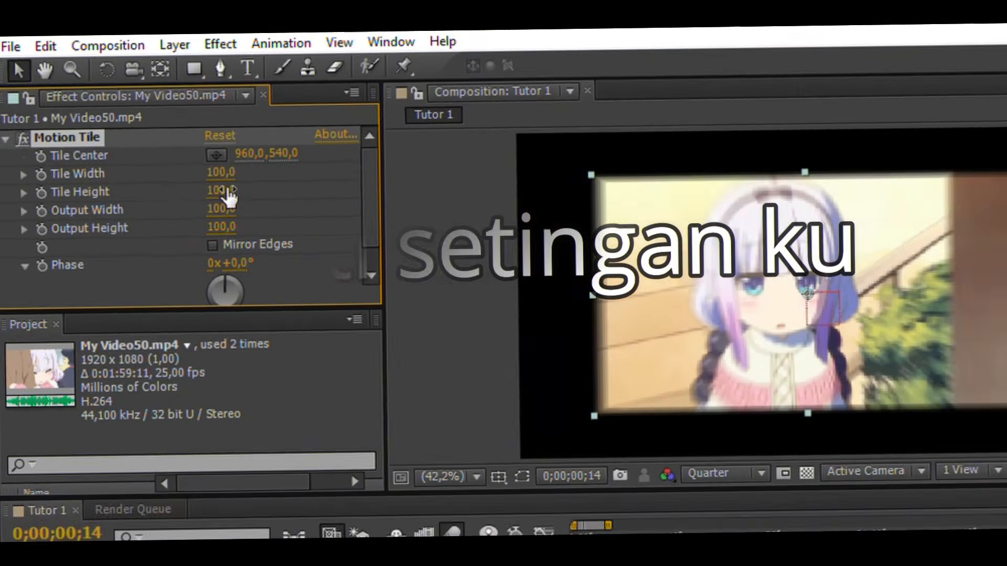
- Set the Motion Tile's Output Width and Output Height to 500 and turn on Mirror Edges
click(163, 145)
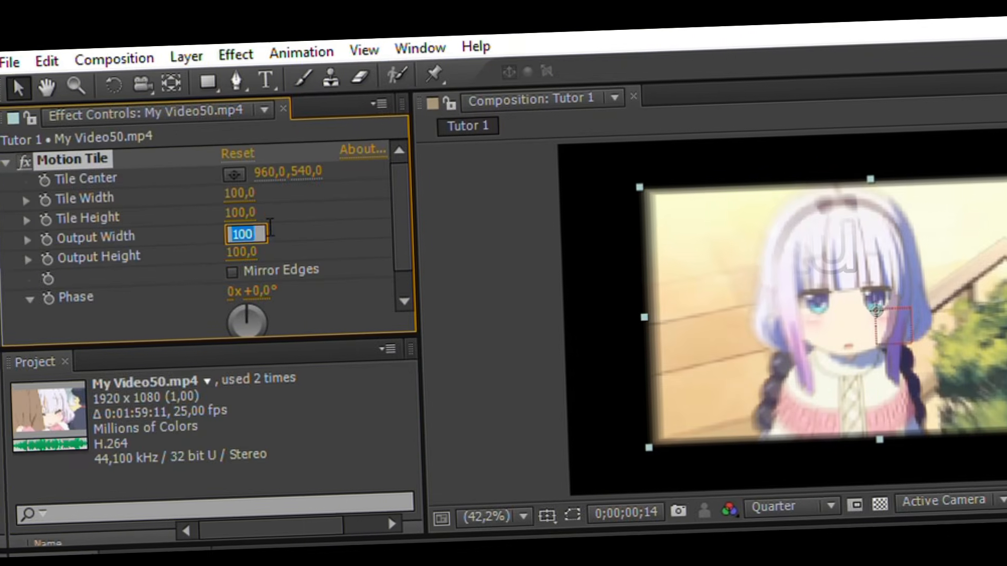
text(500)
key(Tab)
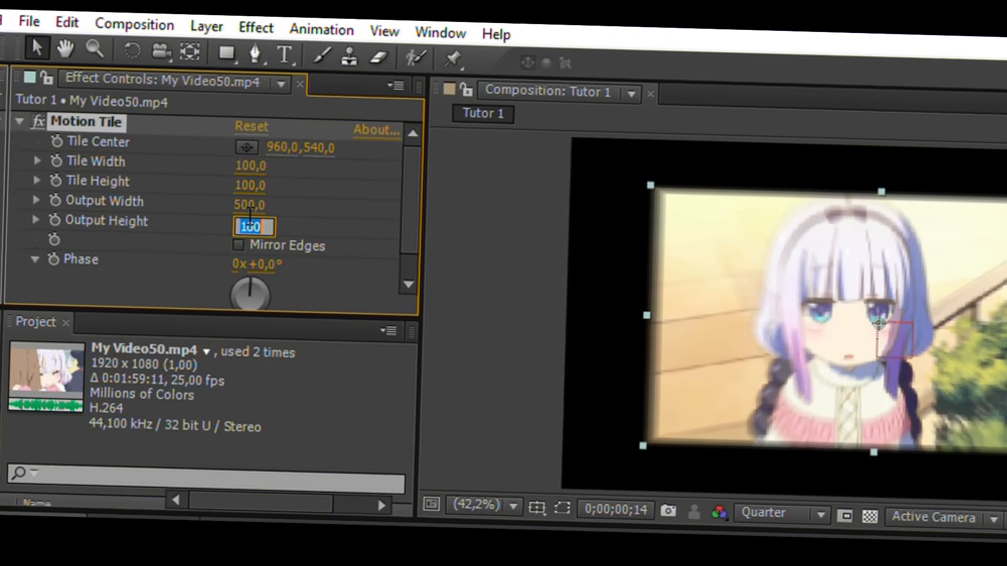
text(500)
key(Return)
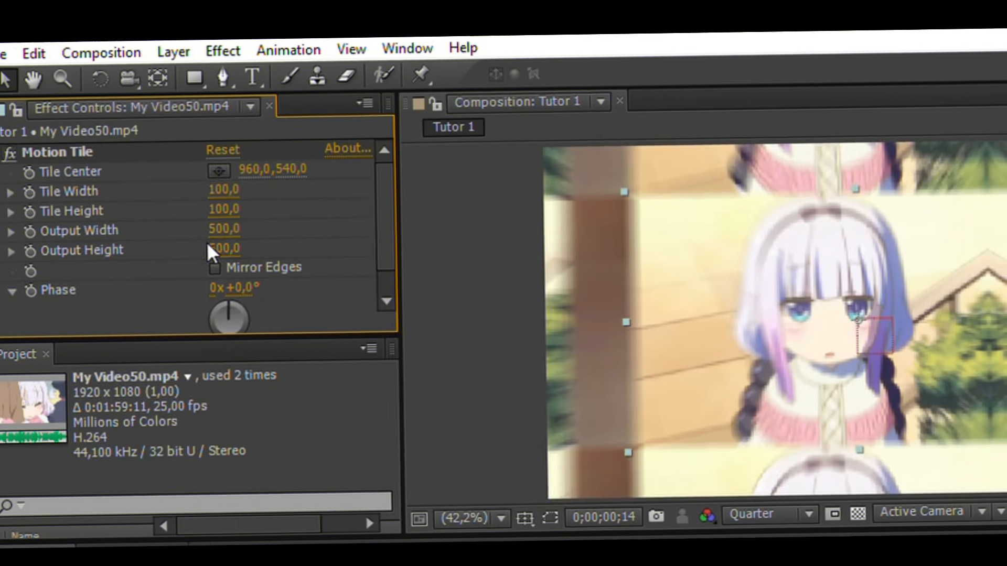
click(214, 268)
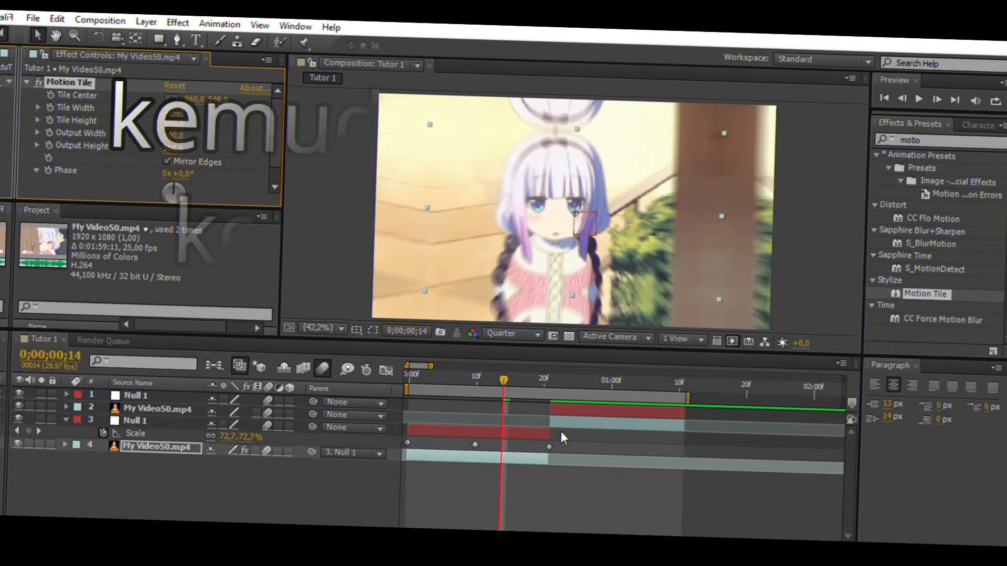
- Apply Easy Ease to all three Scale keyframes of the first null and show their curve in the Graph Editor
drag(562, 438, 399, 431)
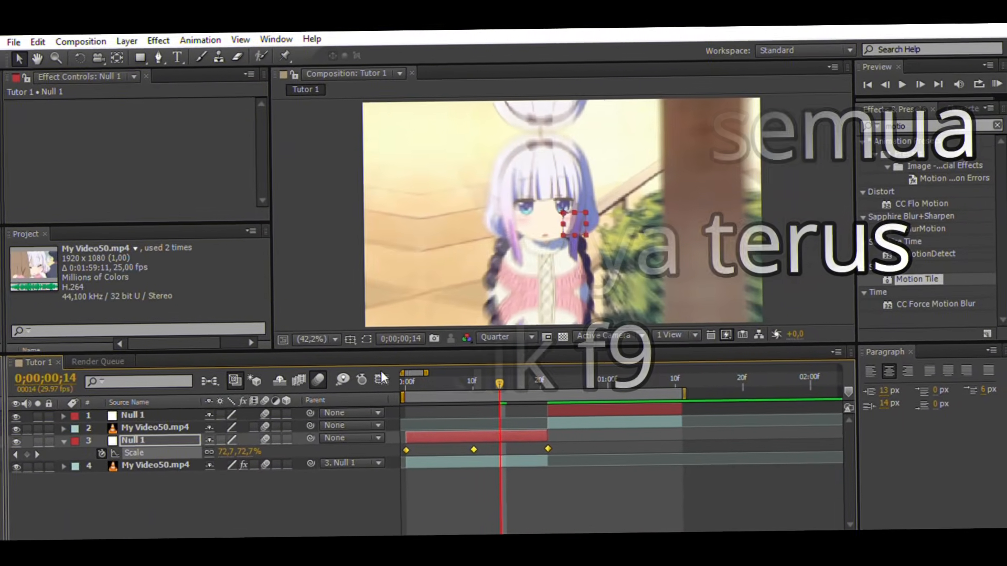
key(F9)
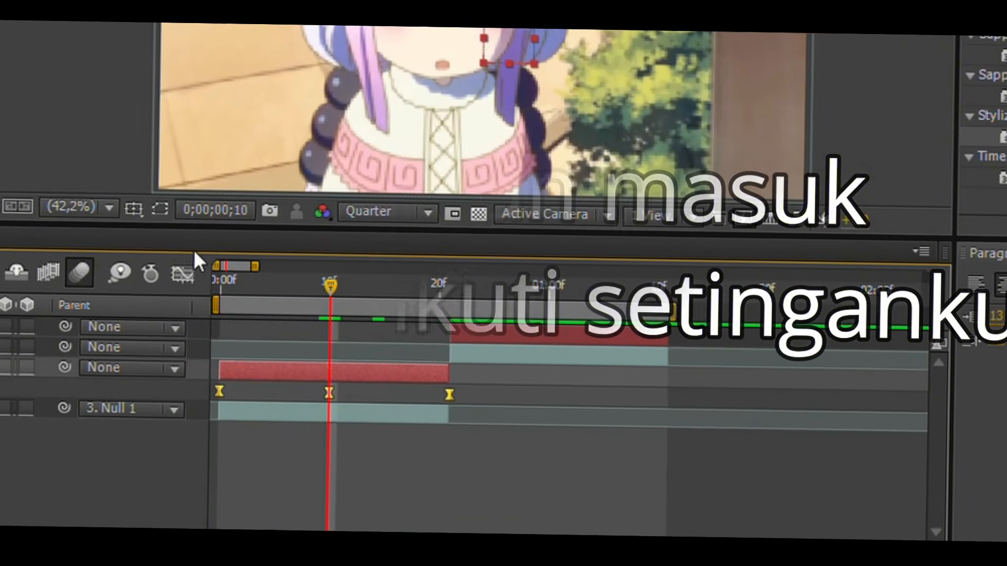
click(168, 282)
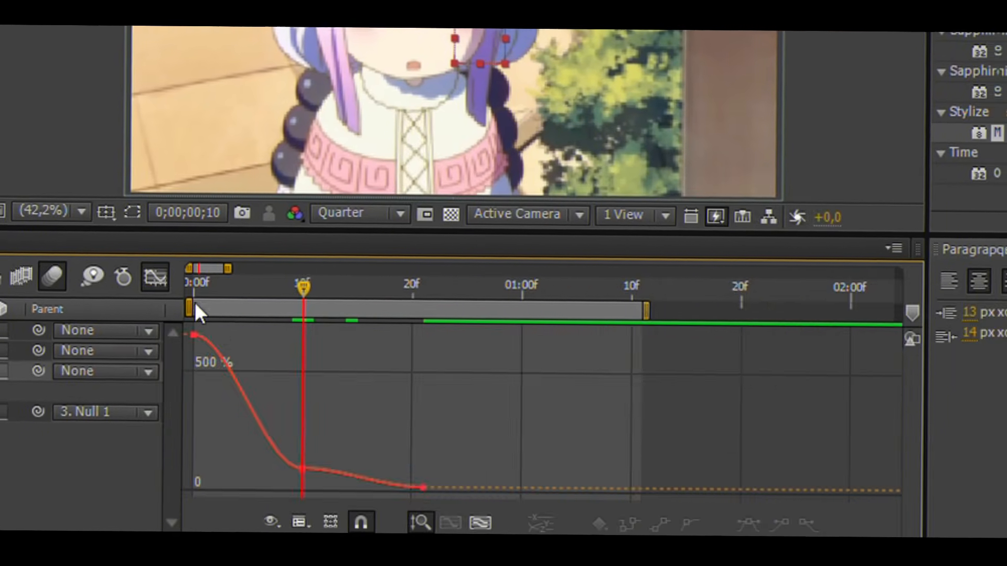
mouse_move(227, 269)
mouse_down()
mouse_move(217, 268)
mouse_move(232, 270)
mouse_up()
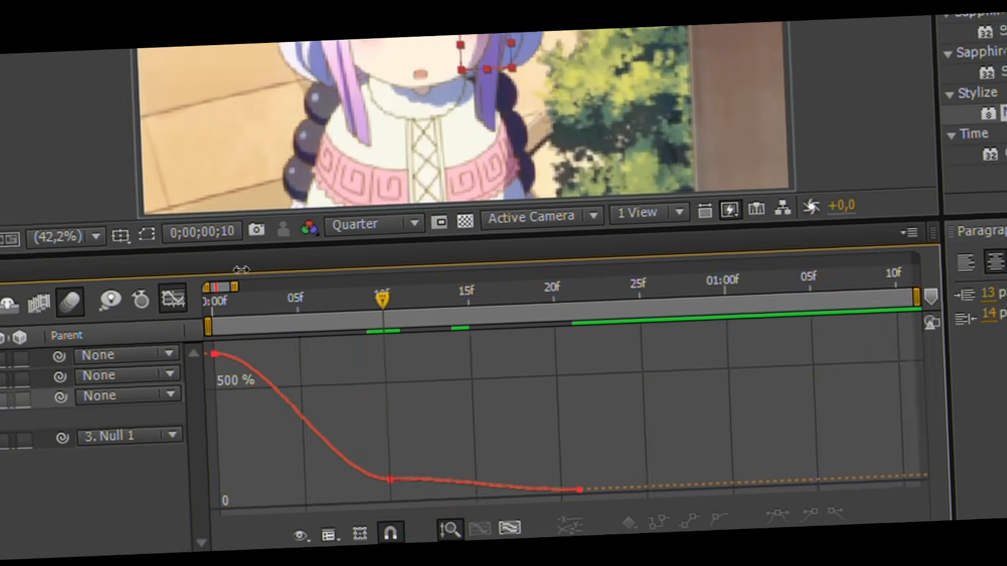
- Reshape the Scale curve from frame 0 to 10 to fall steeply at first and flatten gradually, and preview the motion
click(214, 354)
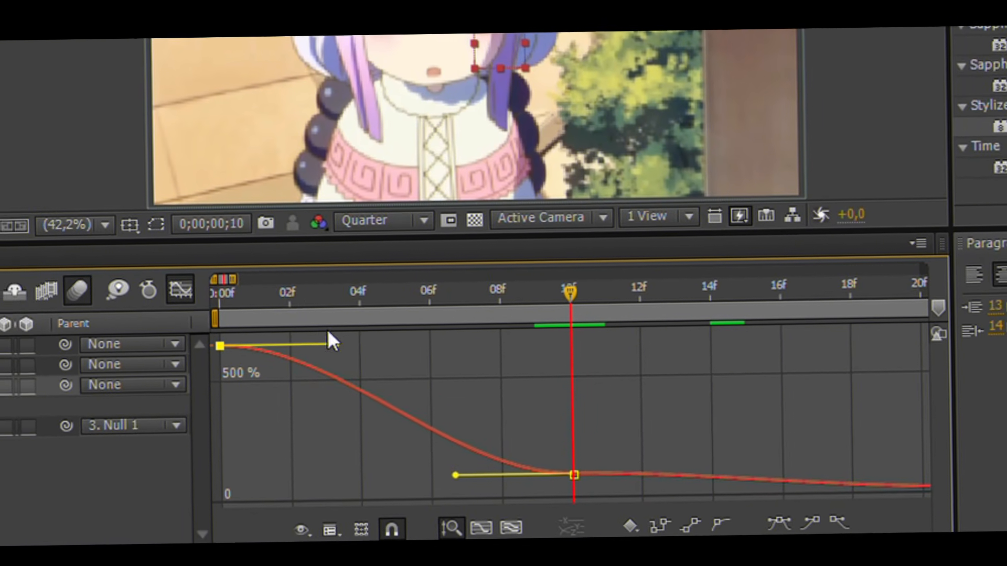
drag(328, 344, 264, 353)
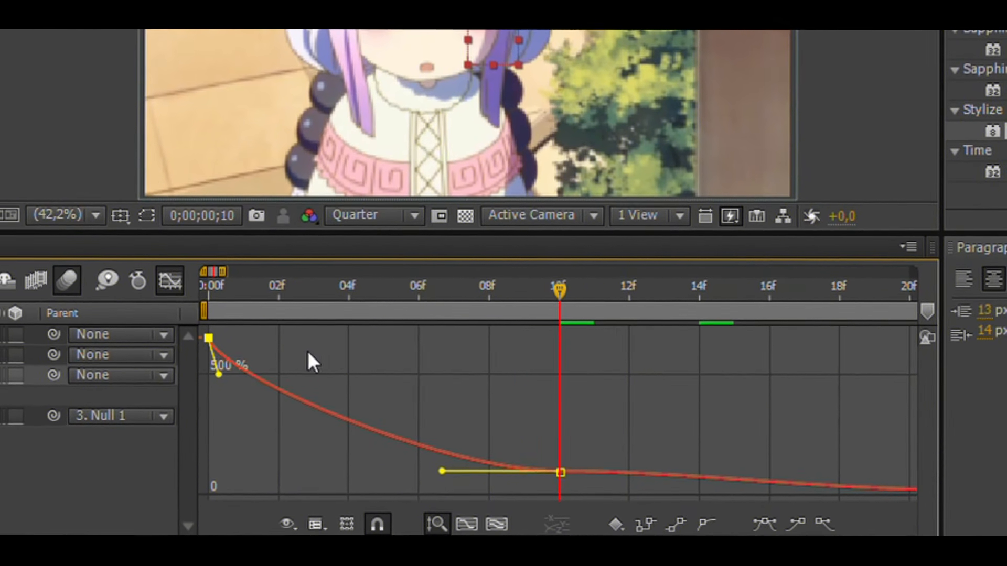
drag(443, 472, 210, 461)
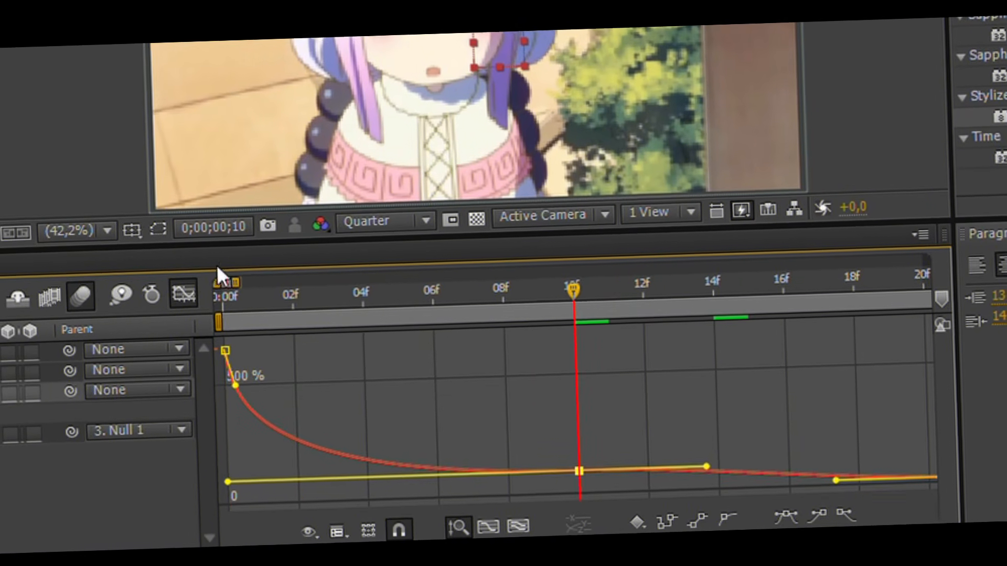
click(217, 285)
key(KP_0)
key(space)
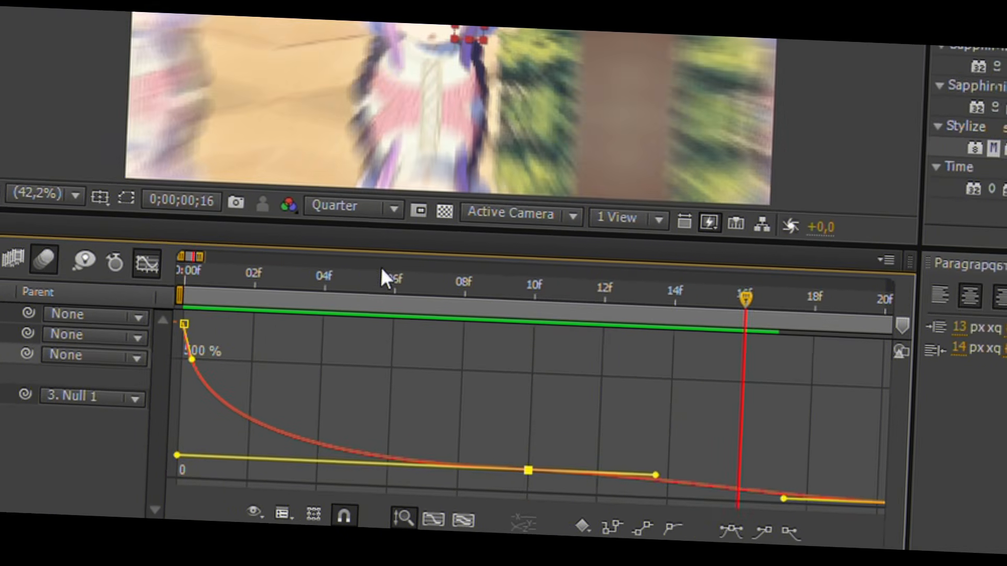
- Reshape the Scale curve from frame 10 to the last keyframe to stay nearly flat and drop steeply at the end
drag(196, 264, 225, 256)
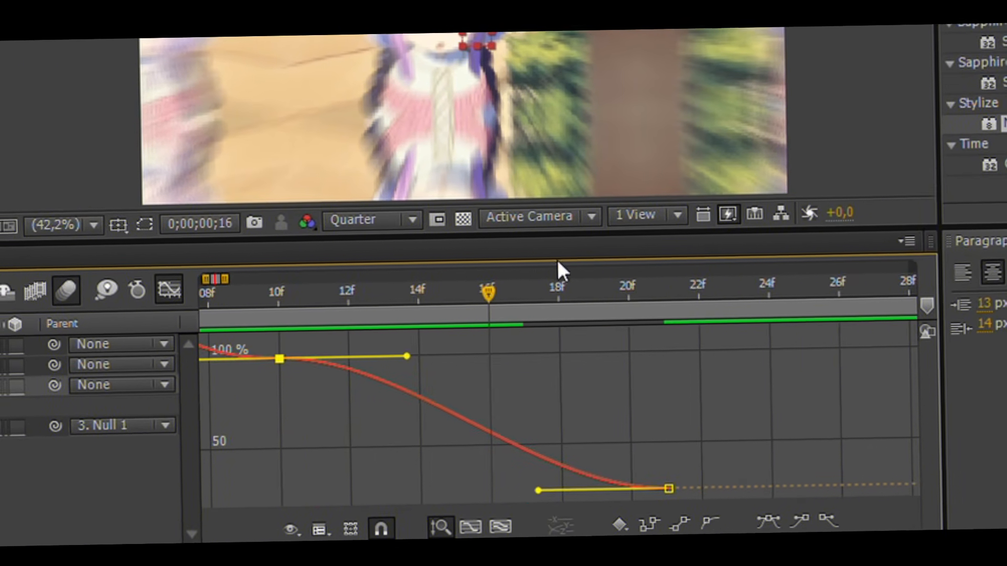
key(space)
click(637, 268)
mouse_move(636, 269)
mouse_down()
mouse_move(651, 271)
mouse_move(637, 267)
mouse_up()
drag(542, 464, 702, 424)
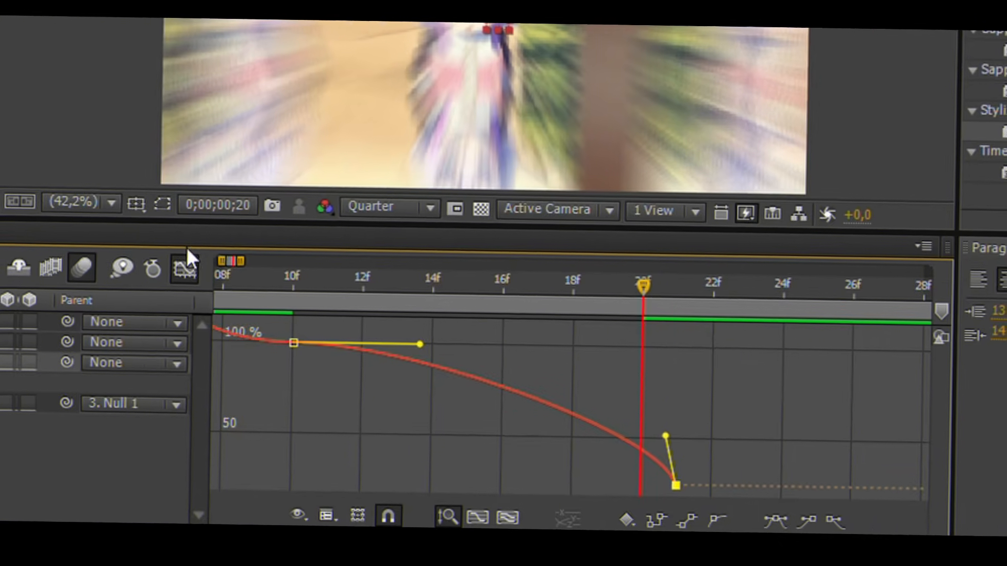
click(140, 281)
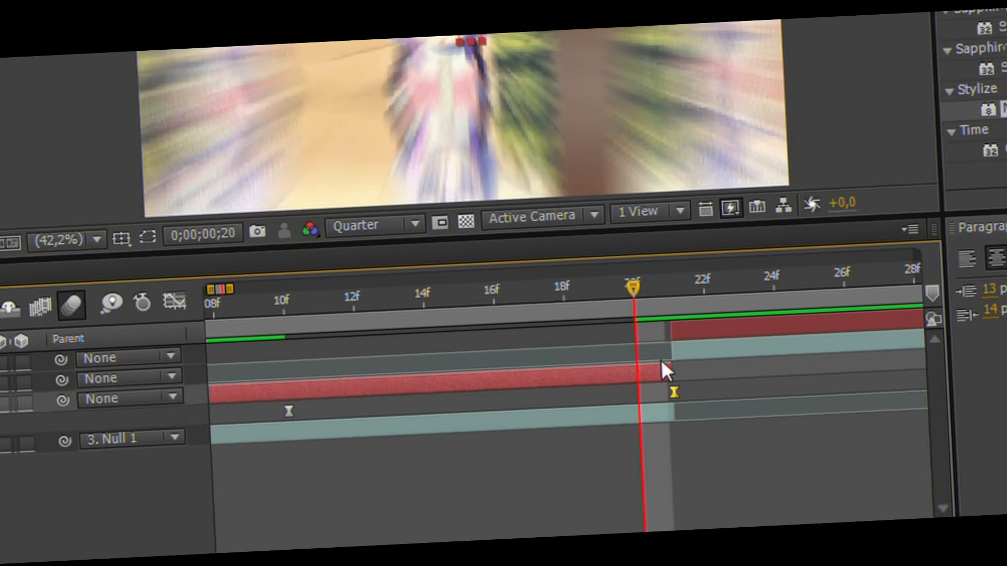
click(187, 288)
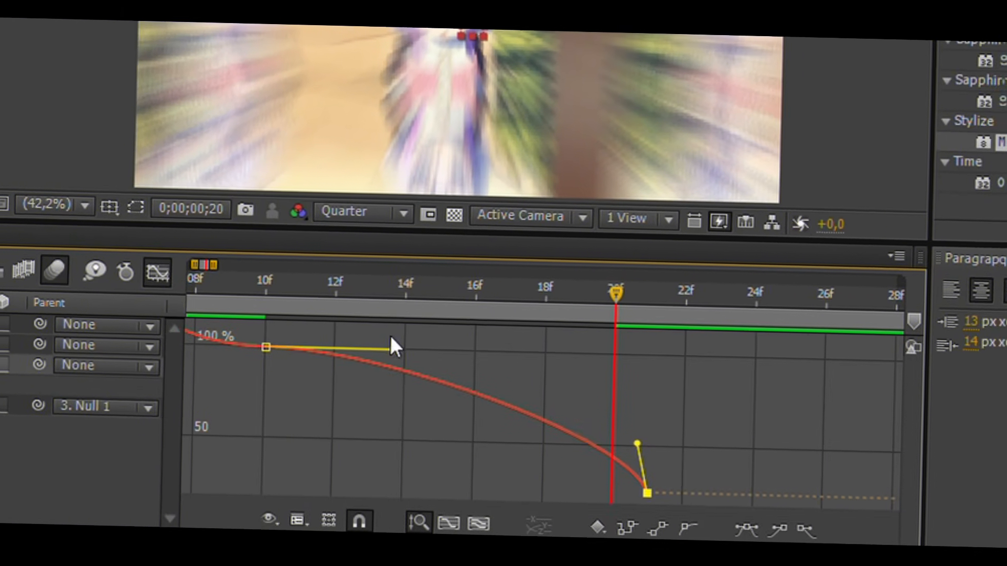
drag(423, 327, 681, 346)
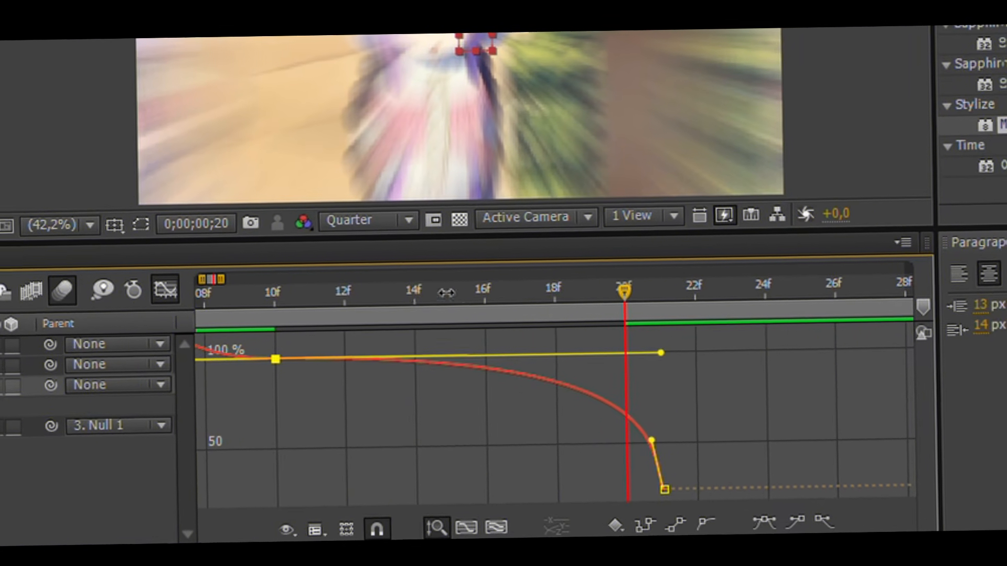
click(270, 297)
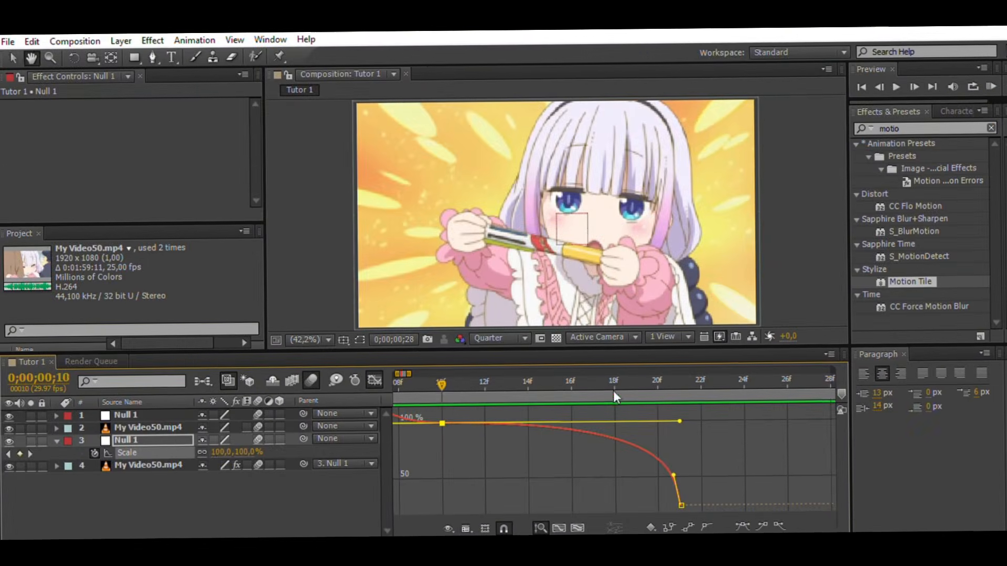
- Leave the Graph Editor and preview the first clip's zoom animation from the start of the composition
click(551, 352)
mouse_move(415, 362)
mouse_down()
mouse_move(423, 358)
mouse_move(413, 352)
mouse_move(418, 375)
mouse_move(404, 373)
mouse_move(551, 389)
mouse_move(465, 364)
mouse_move(403, 371)
mouse_up()
click(385, 371)
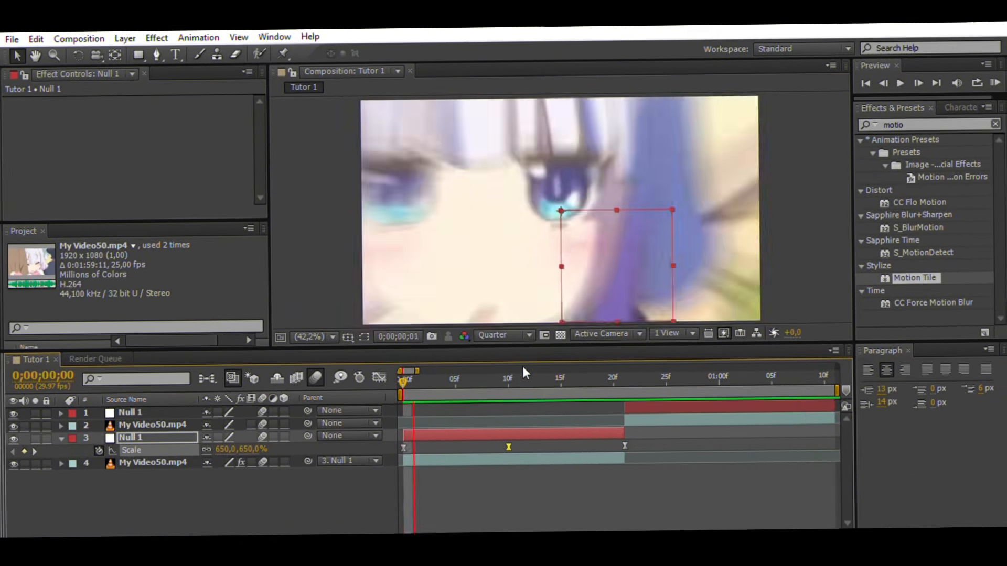
key(space)
key(space)
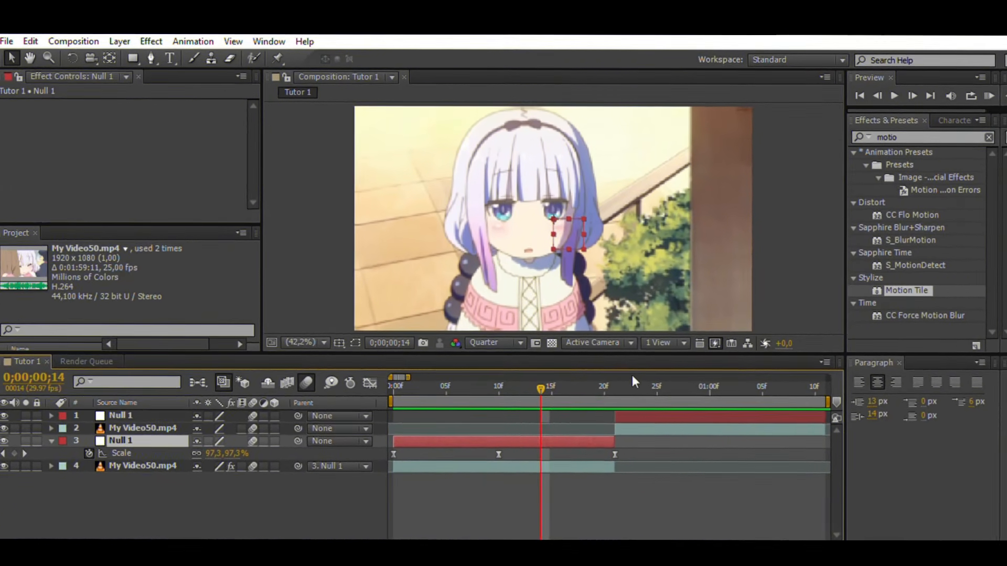
- Parent the second video clip to the topmost null and show that null's Scale property
click(632, 387)
drag(422, 358, 542, 369)
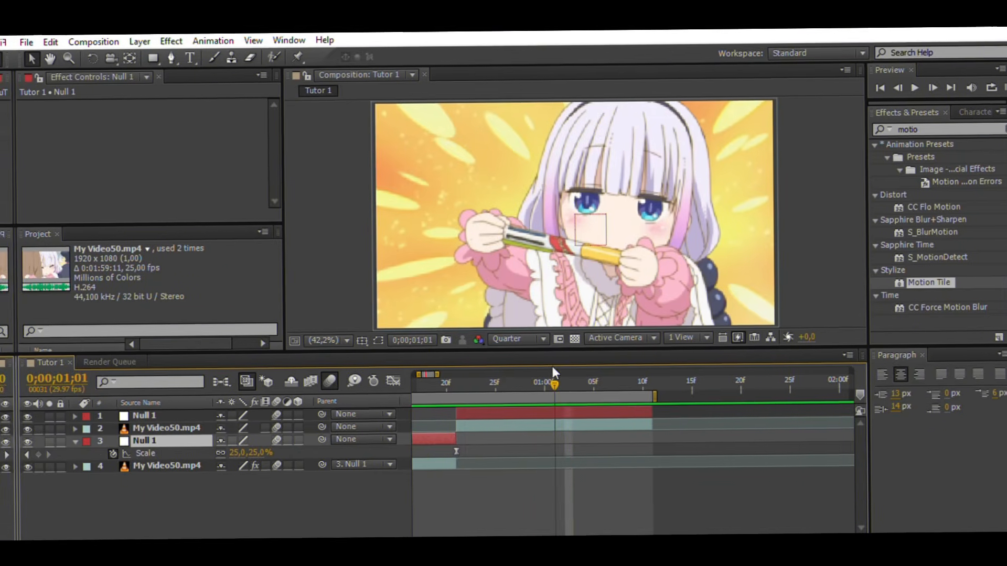
click(546, 414)
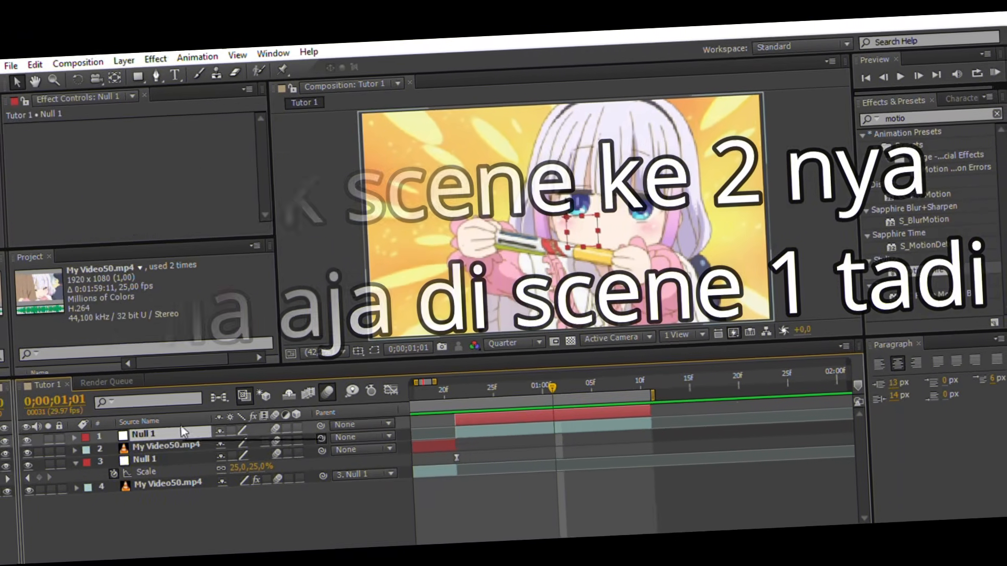
drag(181, 426, 165, 429)
key(s)
- Add Scale keyframes to the topmost null at 0;00;01;01 and at the layer's start and end
key(Page_Up)
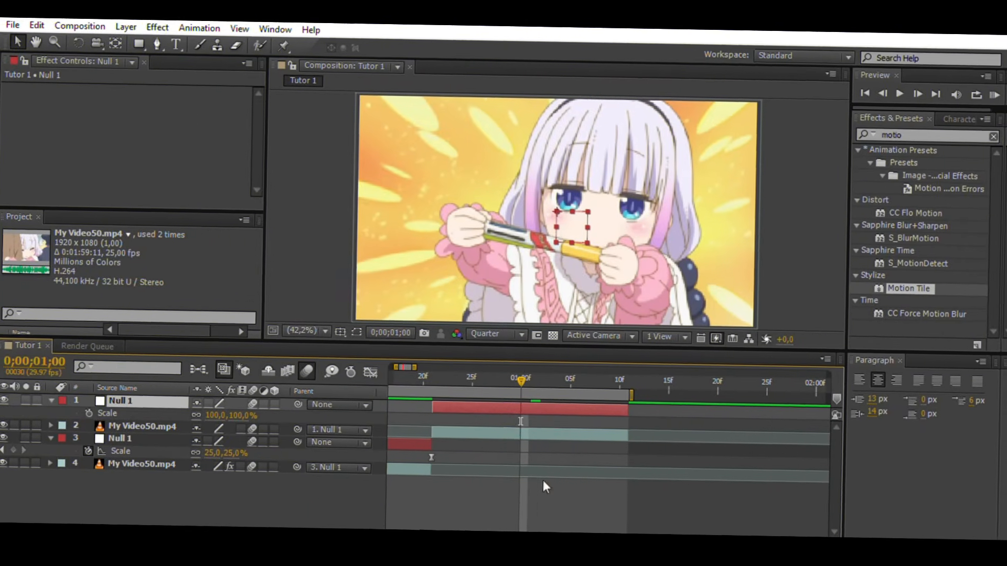
key(Page_Down)
click(93, 408)
key(i)
click(18, 405)
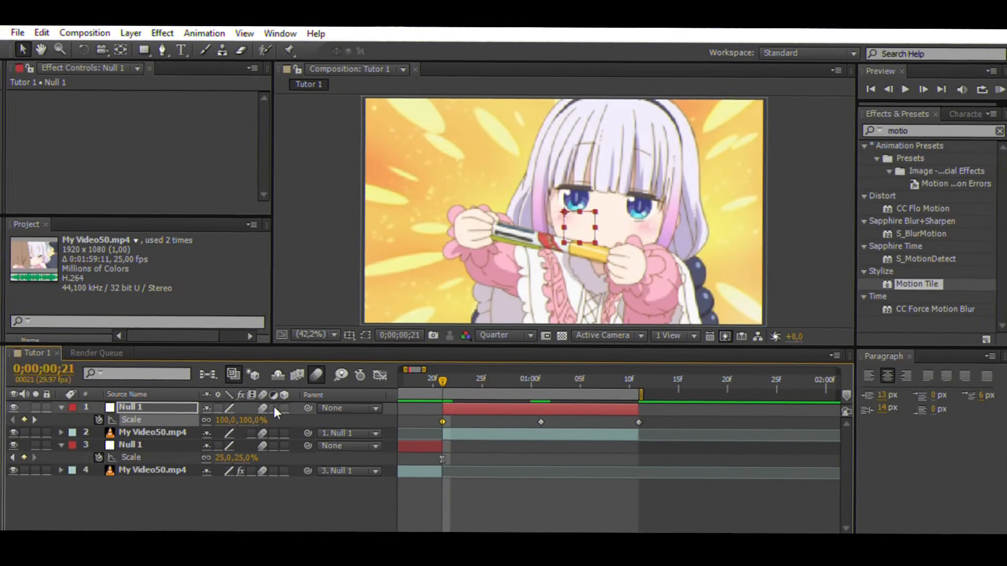
- Set the topmost null's Scale keyframe at 0;00;00;21 to 650% and go to 0;00;01;10
click(257, 420)
text(650)
click(347, 503)
drag(419, 386, 608, 393)
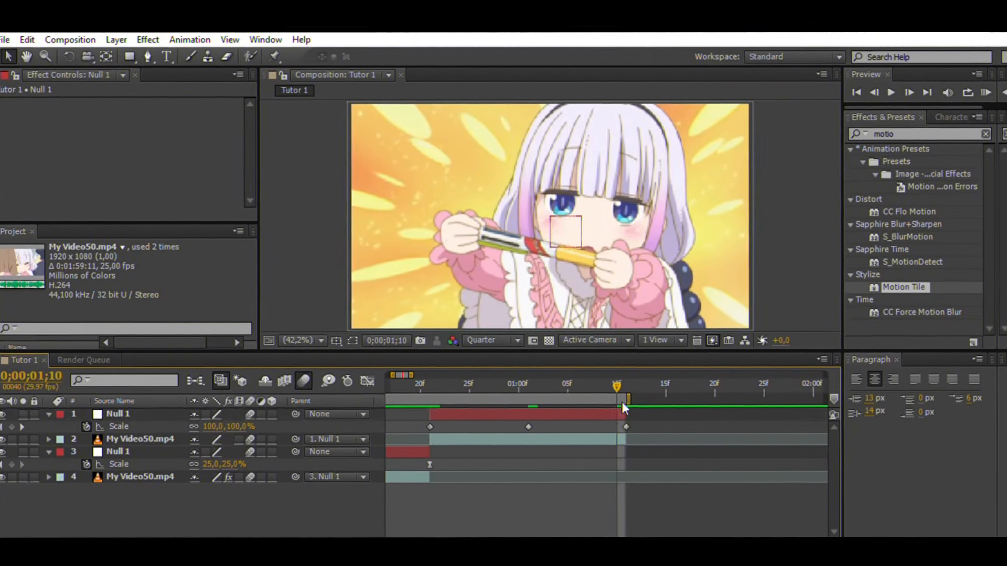
- Shrink the topmost null's Scale at its last keyframe and apply the Motion Tile effect to the second video clip
click(616, 425)
drag(202, 429, 163, 429)
drag(903, 280, 605, 437)
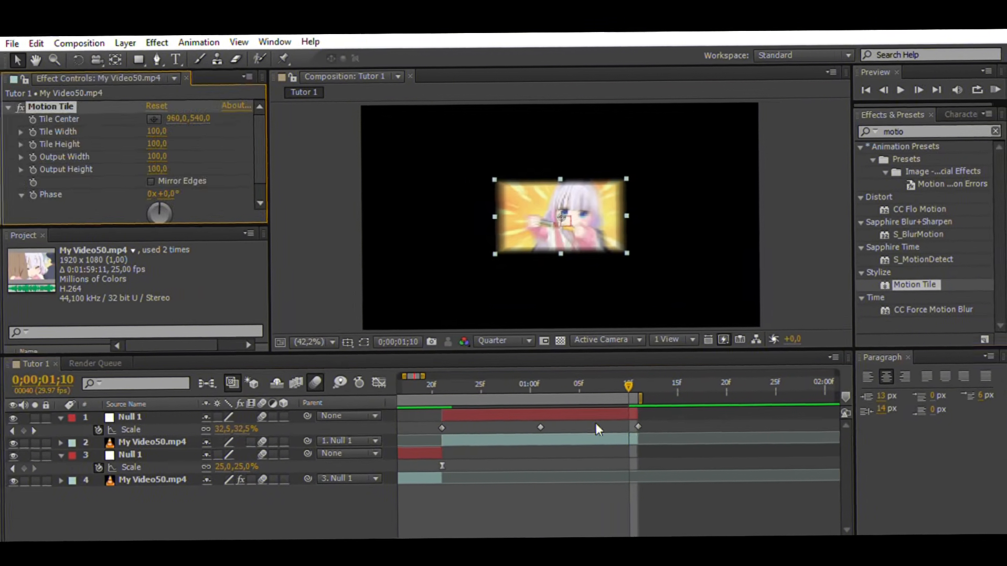
- Set the second clip's Motion Tile Output Width and Output Height to 500, enable Mirror Edges, and go to 0;00;01;01
click(168, 158)
text(500)
key(Tab)
text(500)
click(162, 184)
drag(641, 384, 552, 387)
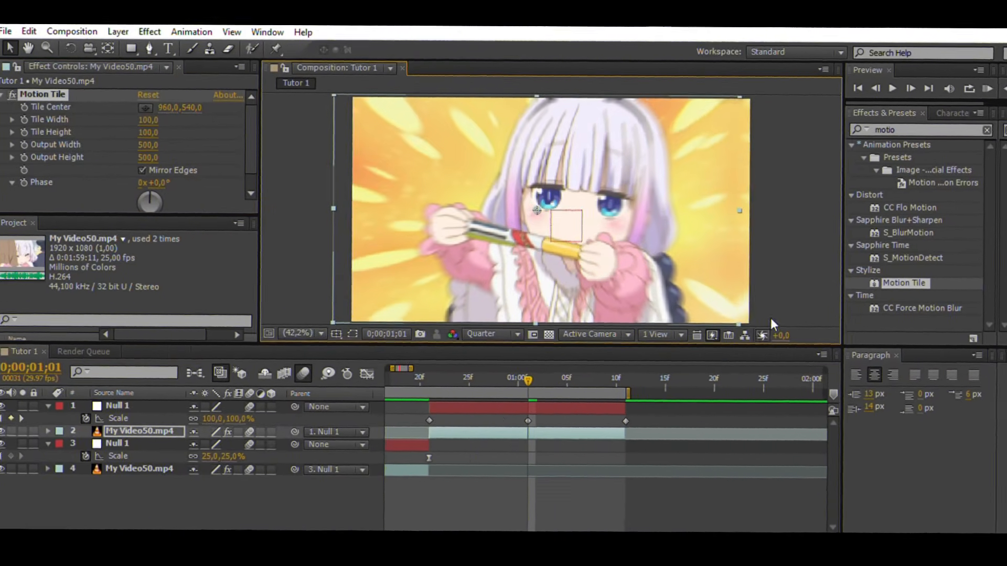
- Easy-ease the topmost null's Scale keyframes and shape the first half of the Scale curve to drop steeply at its start
drag(632, 430, 413, 414)
click(618, 290)
drag(688, 435, 435, 436)
key(F9)
click(401, 386)
click(433, 412)
drag(497, 495, 396, 482)
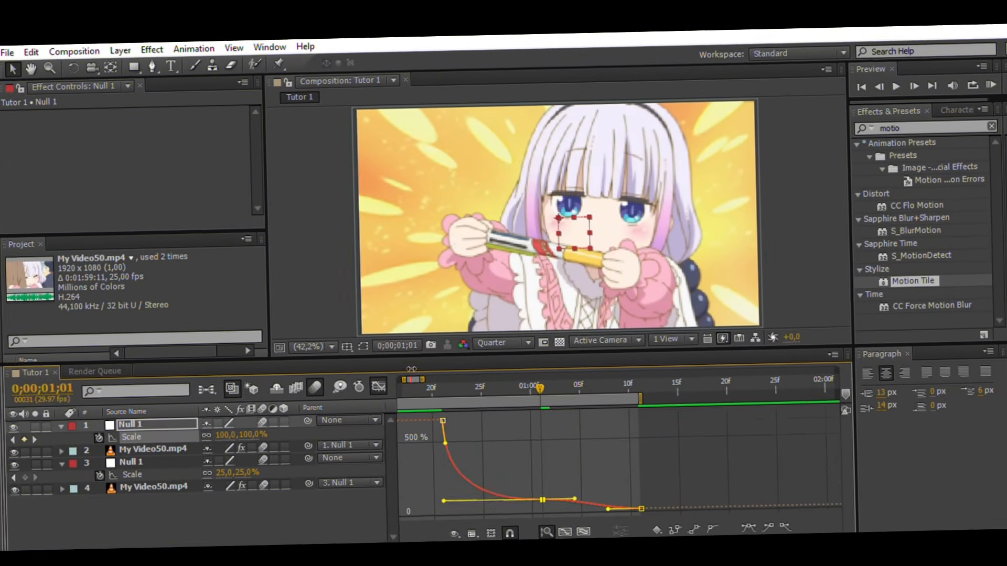
- Shape the second half of the topmost null's Scale curve to stay flat then drop steeply at the end, and close the Graph Editor
drag(402, 377, 405, 377)
drag(530, 510, 564, 487)
drag(480, 431, 570, 431)
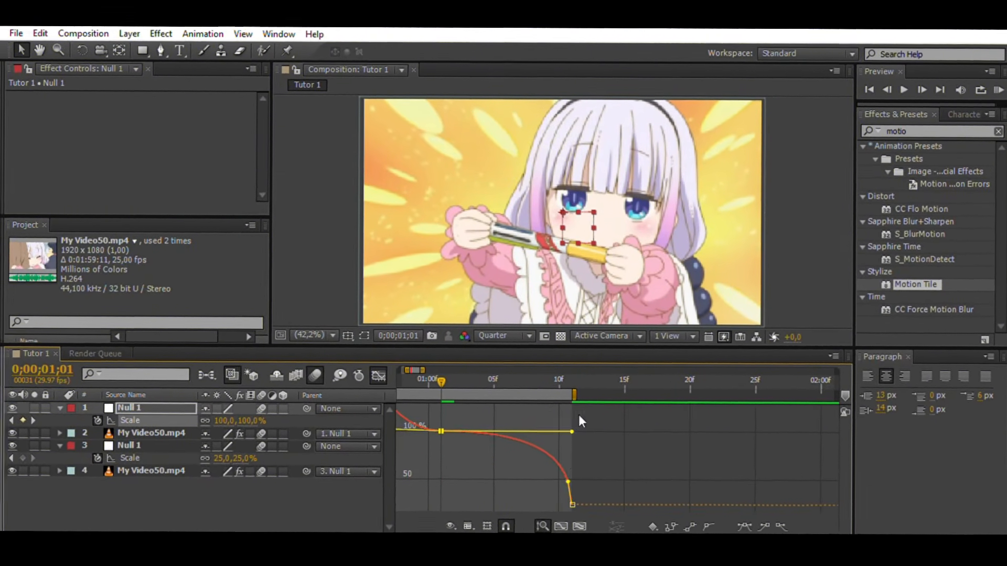
click(367, 378)
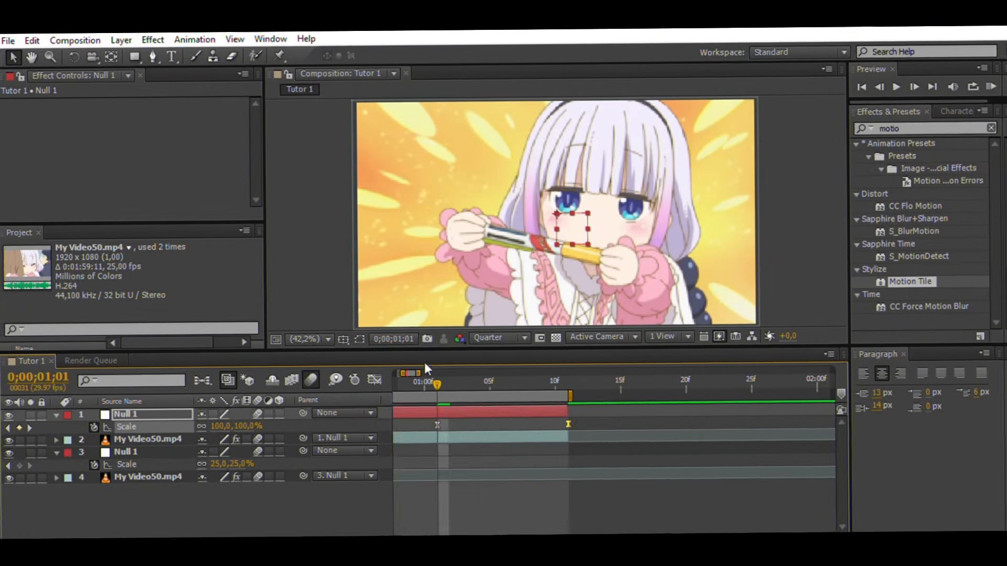
- RAM-preview the zoom transition across both clips, then stop playback
drag(396, 373, 386, 372)
click(987, 93)
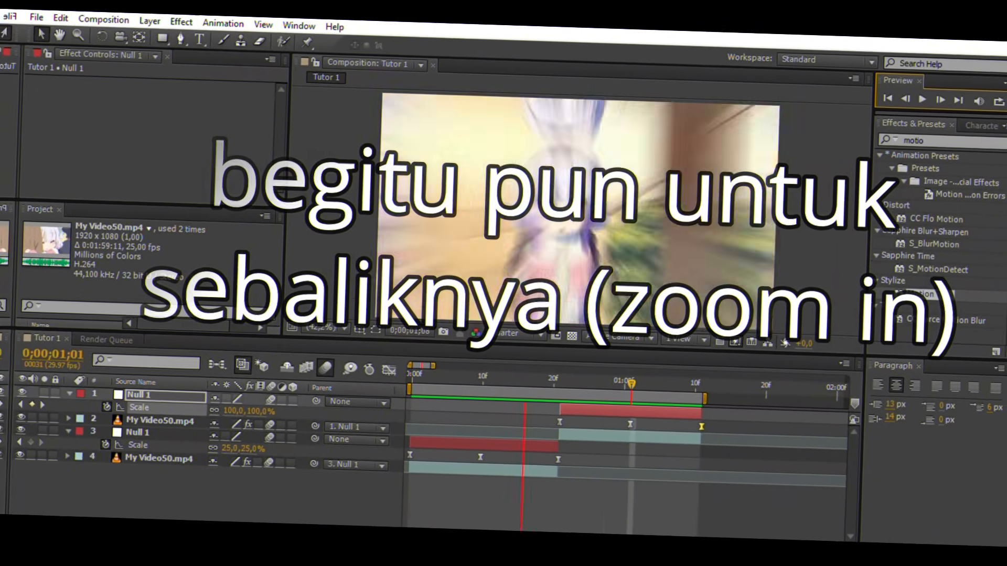
key(space)
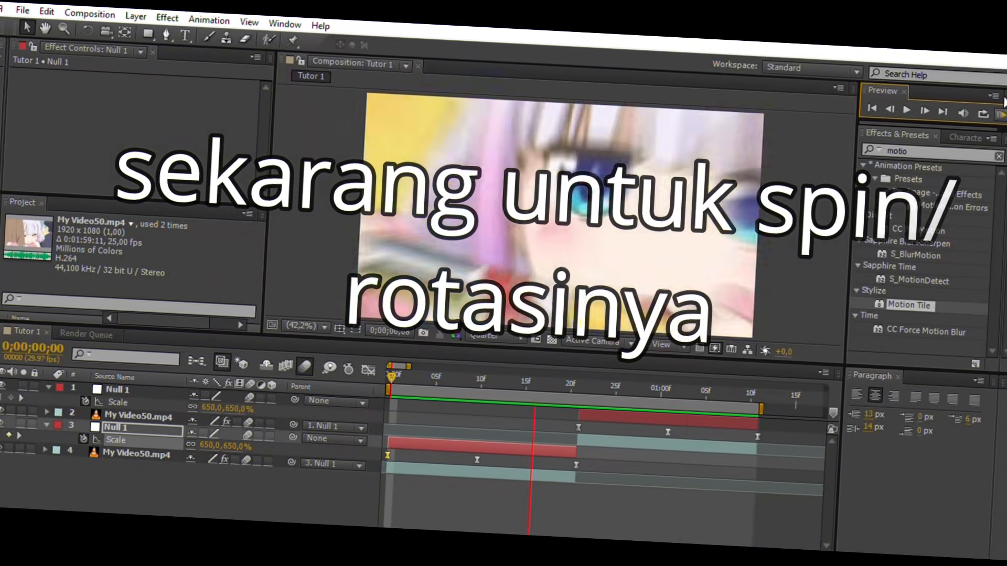
key(space)
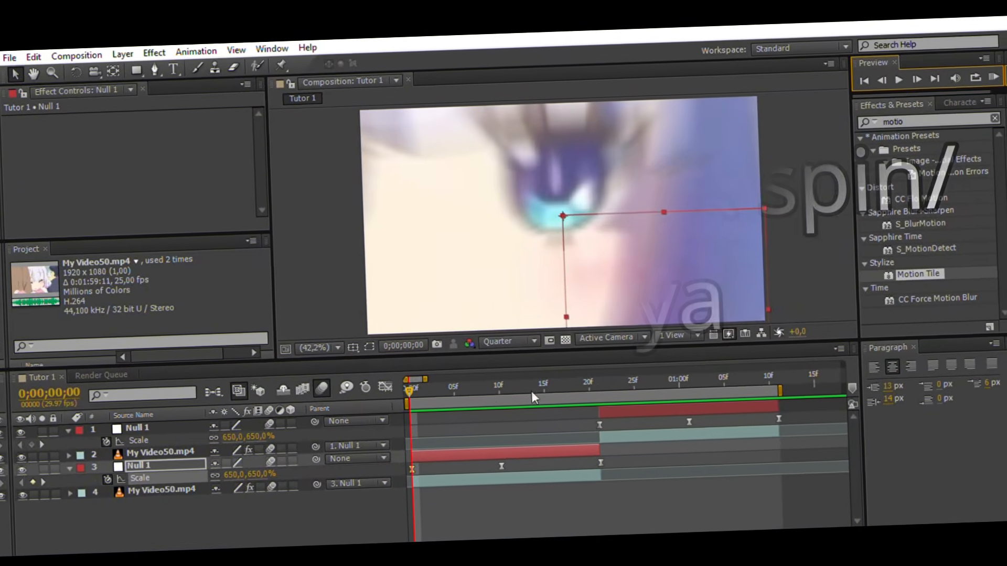
- Show Rotation alongside Scale on the first clip's null and add Rotation keyframes at 0;00;00;10 and 0;00;00;20
click(498, 379)
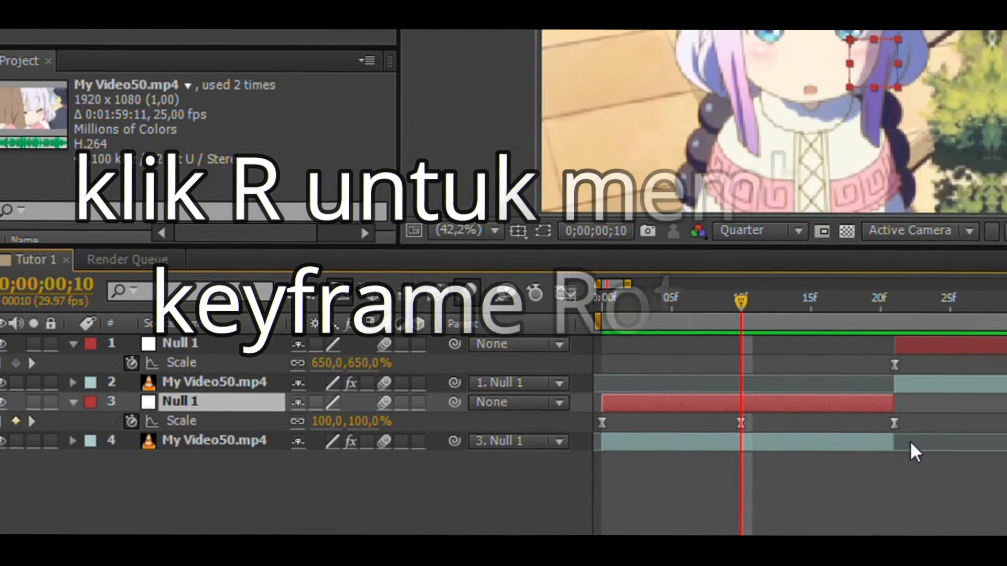
key(shift+r)
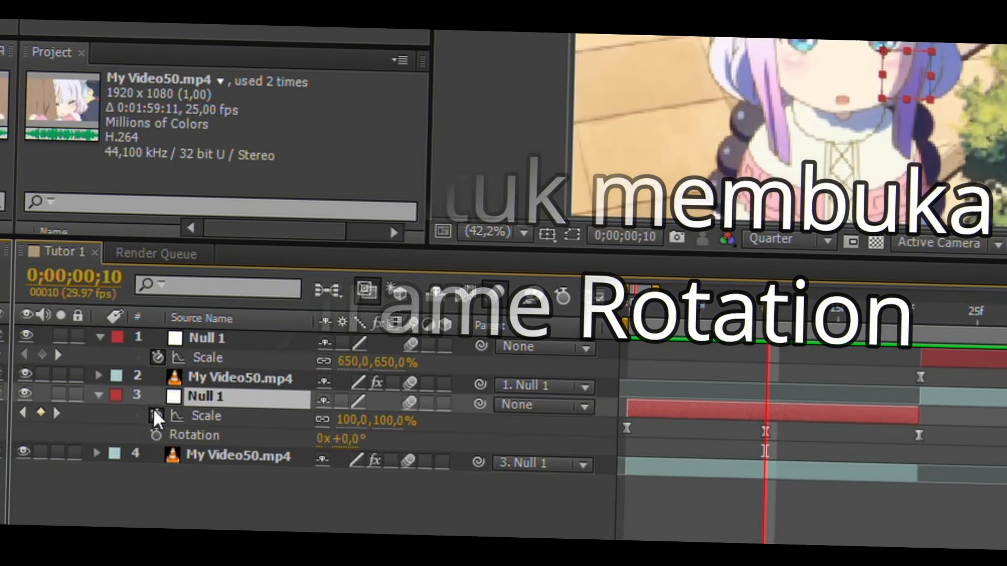
click(155, 446)
click(889, 277)
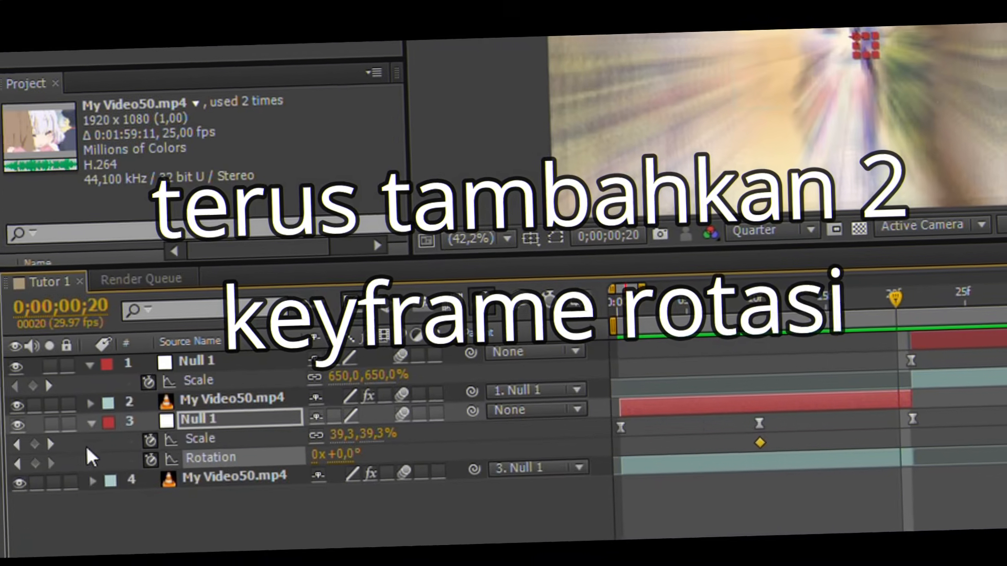
click(25, 441)
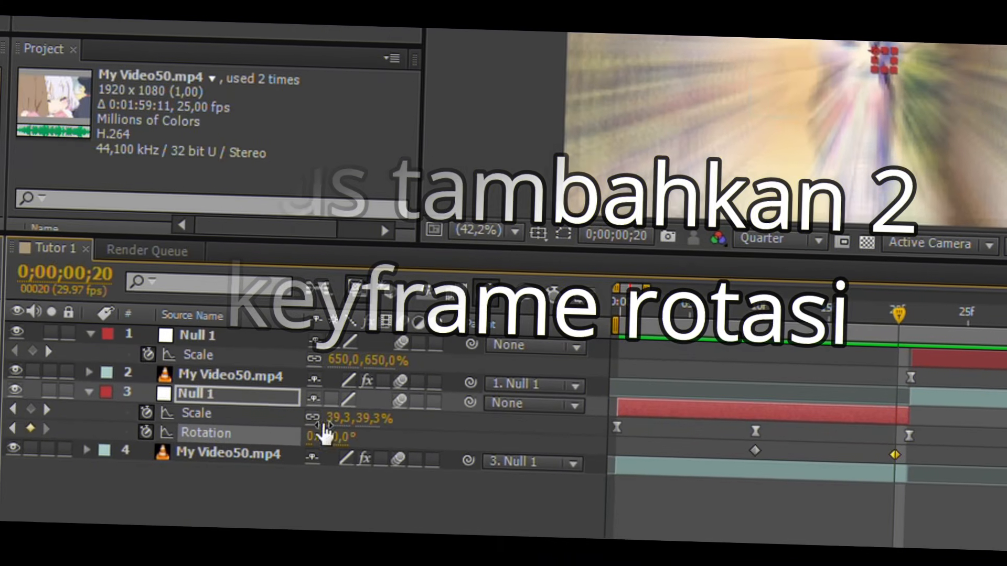
- Set the second Rotation keyframe of the first clip's null to 120° and move it to 0;00;00;21
click(343, 445)
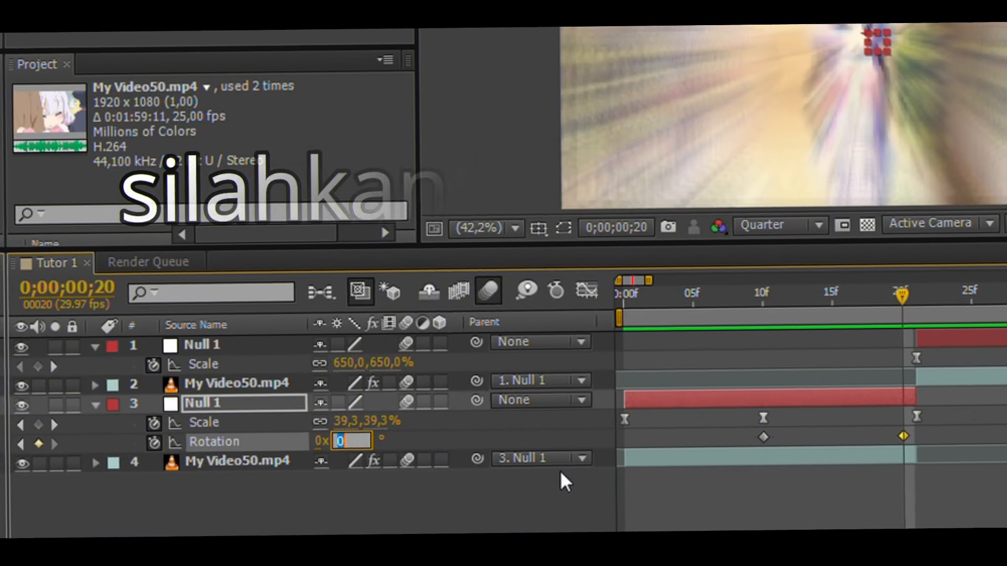
text(120)
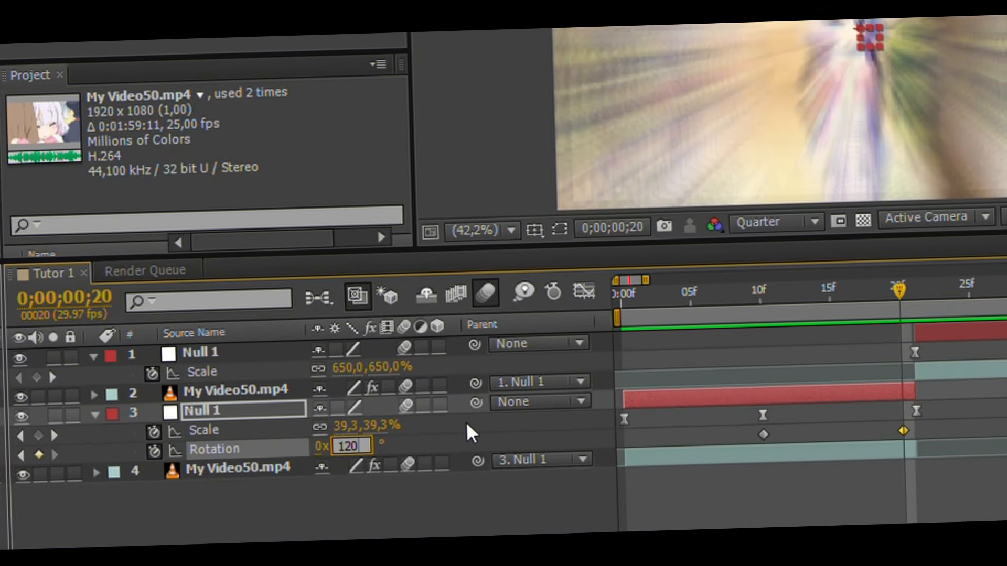
click(648, 438)
drag(878, 443, 891, 443)
- Easy-ease both Rotation keyframes of the first clip's null and shape the curve to start flat and rise steeply at the end
click(933, 423)
drag(960, 453, 756, 432)
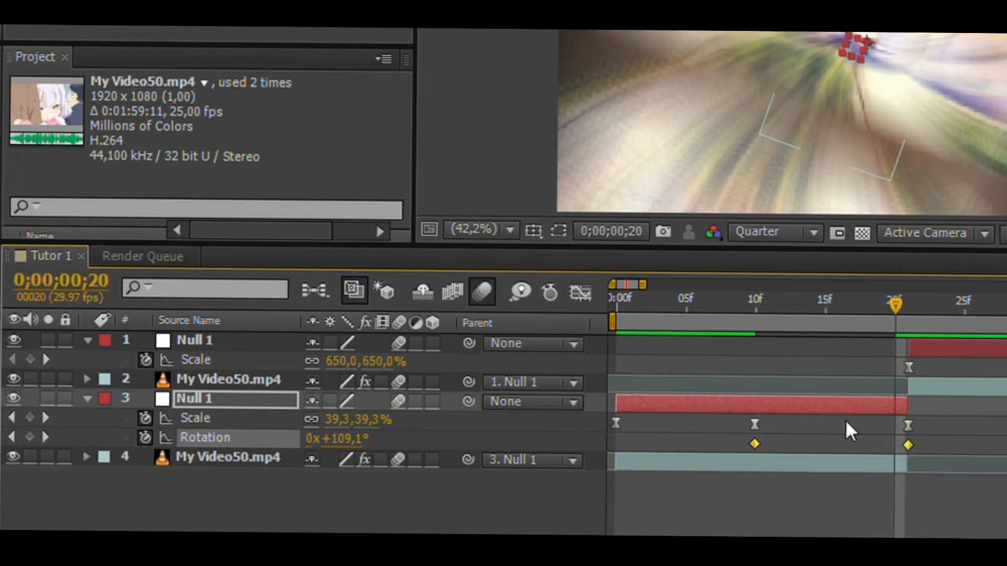
key(F9)
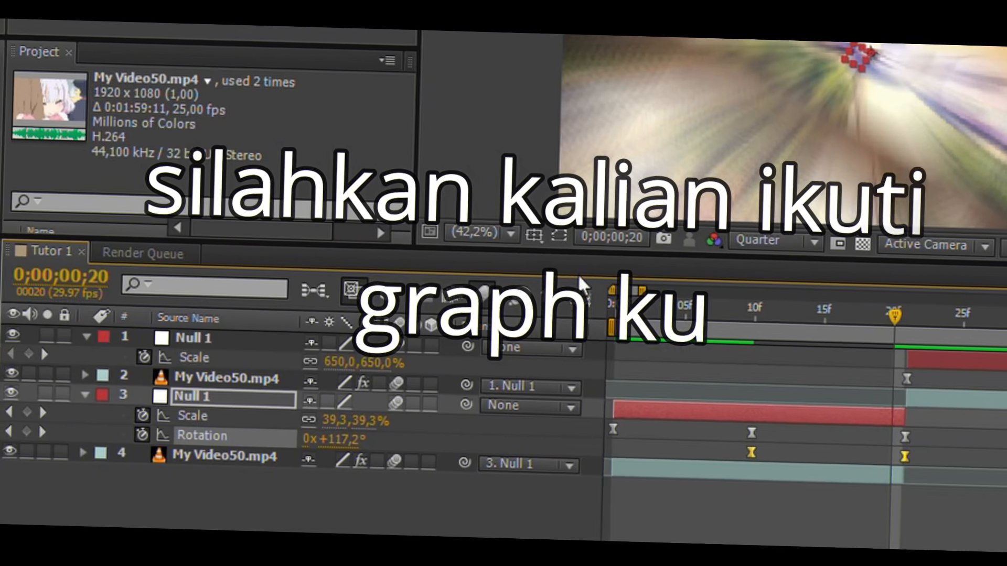
click(587, 294)
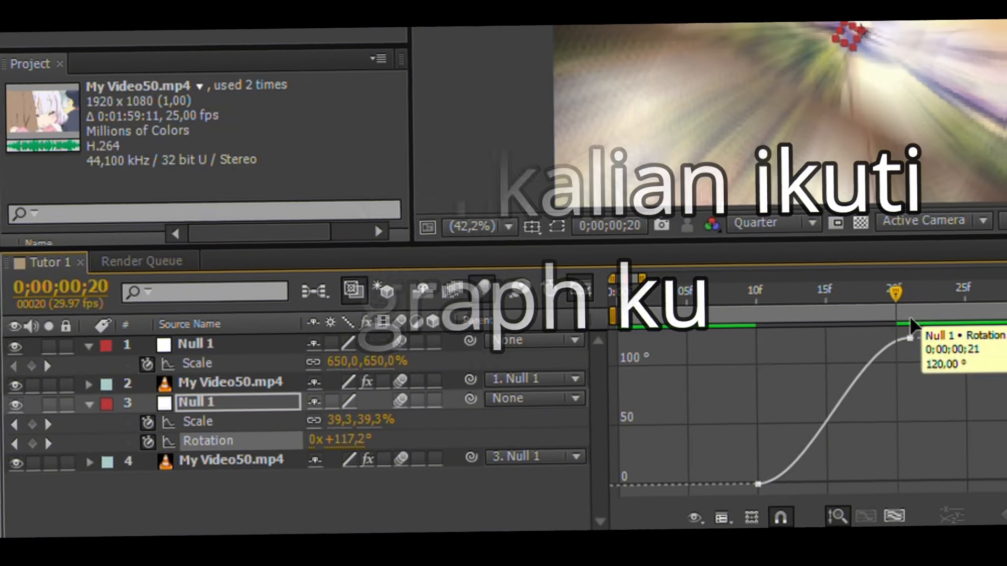
click(903, 352)
drag(856, 351, 927, 363)
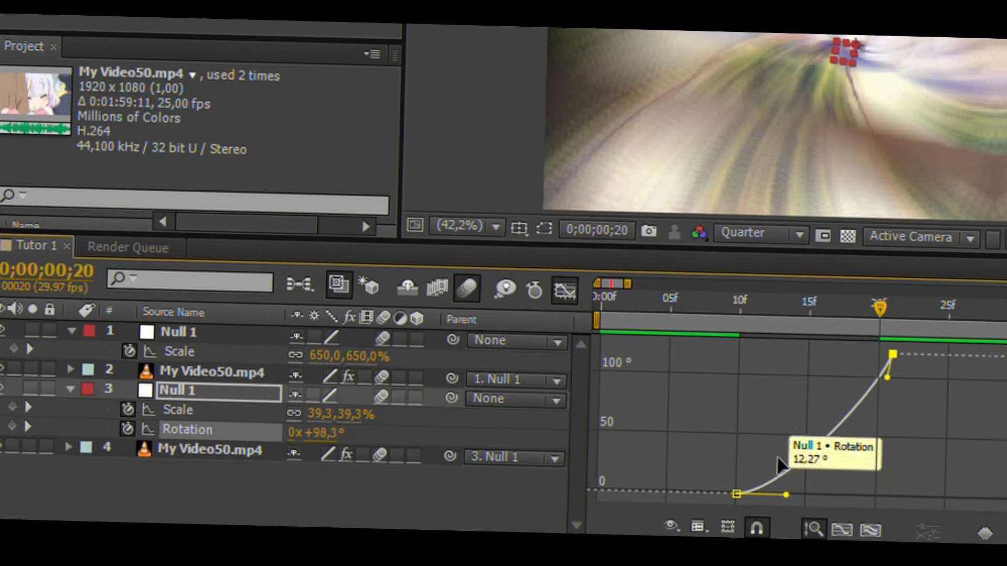
drag(816, 466, 927, 468)
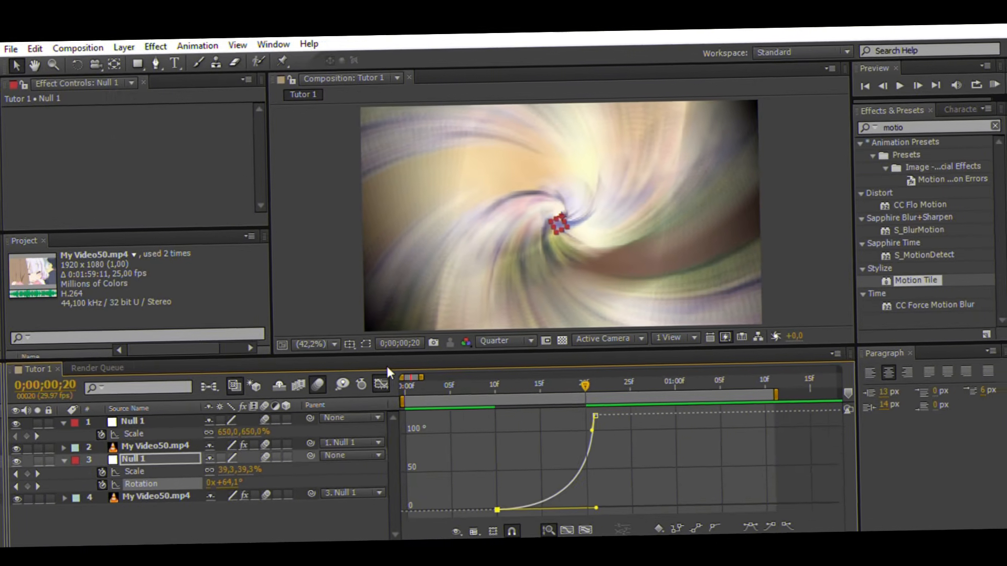
click(433, 356)
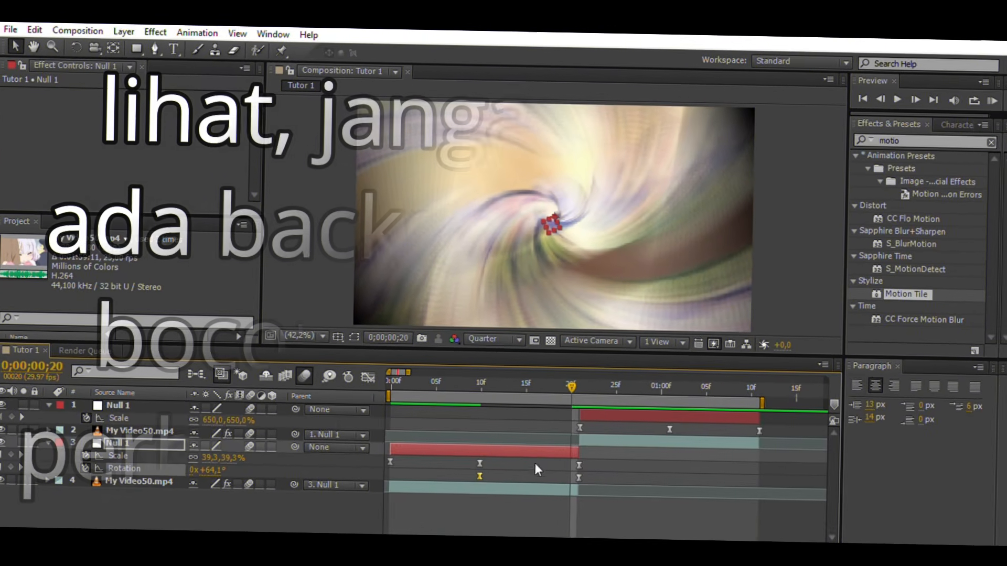
- Adjust the end of the first null's Scale curve so it drops later and more steeply, keeping black edges out of frame
click(580, 466)
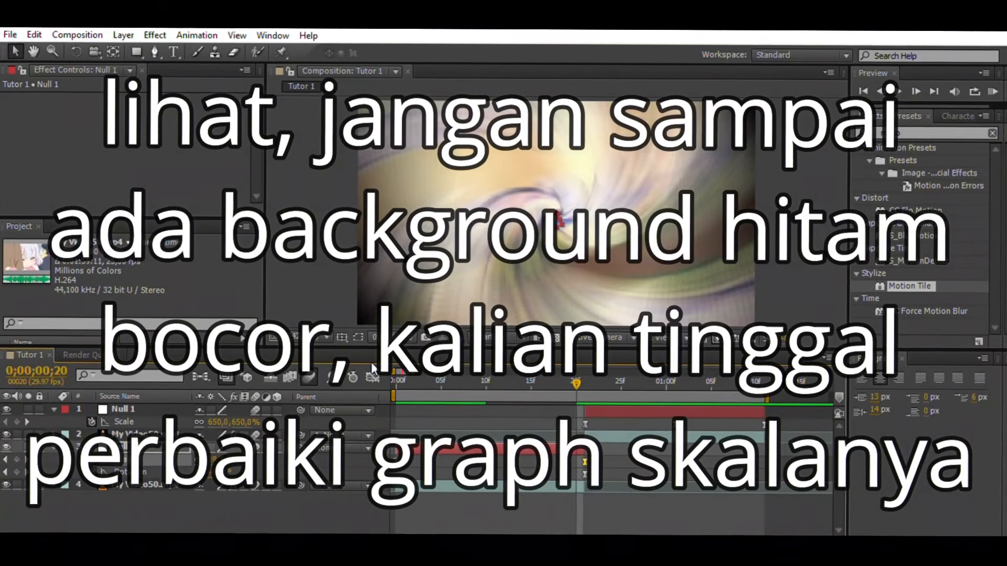
click(372, 376)
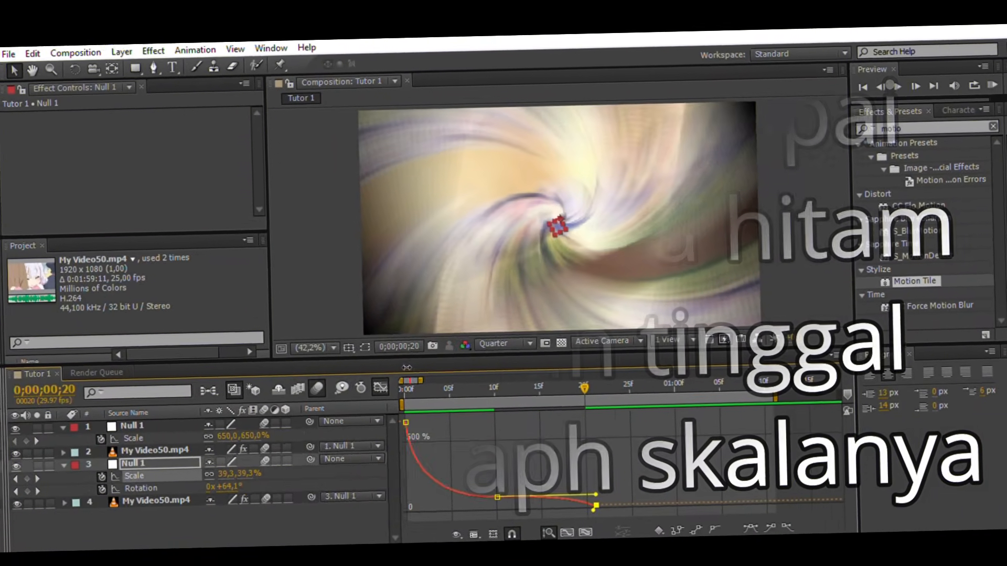
drag(402, 380, 407, 380)
drag(496, 483, 542, 458)
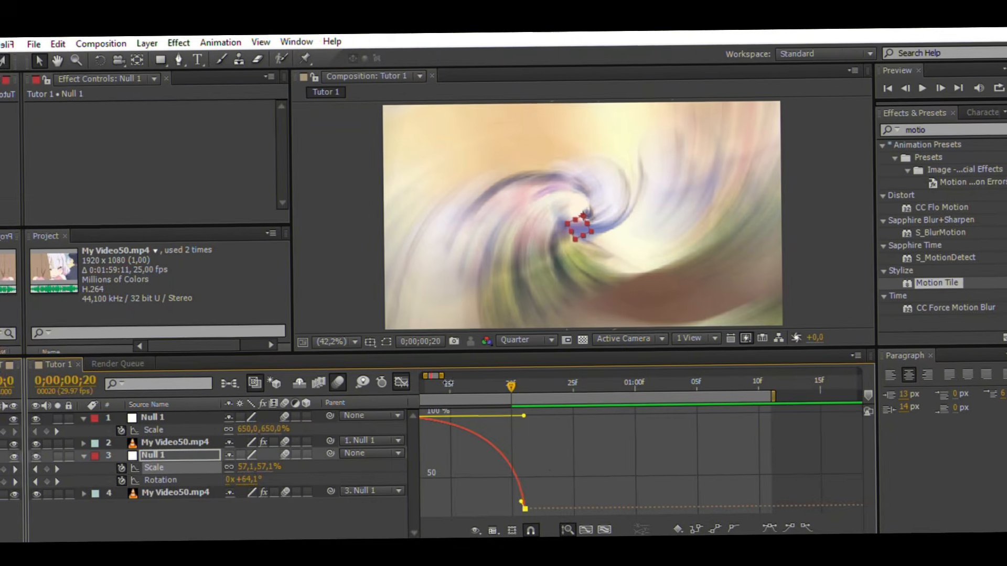
click(392, 382)
- Show Rotation on the topmost null and add Rotation keyframes at 0;00;00;21 and 0;00;01;01
click(480, 379)
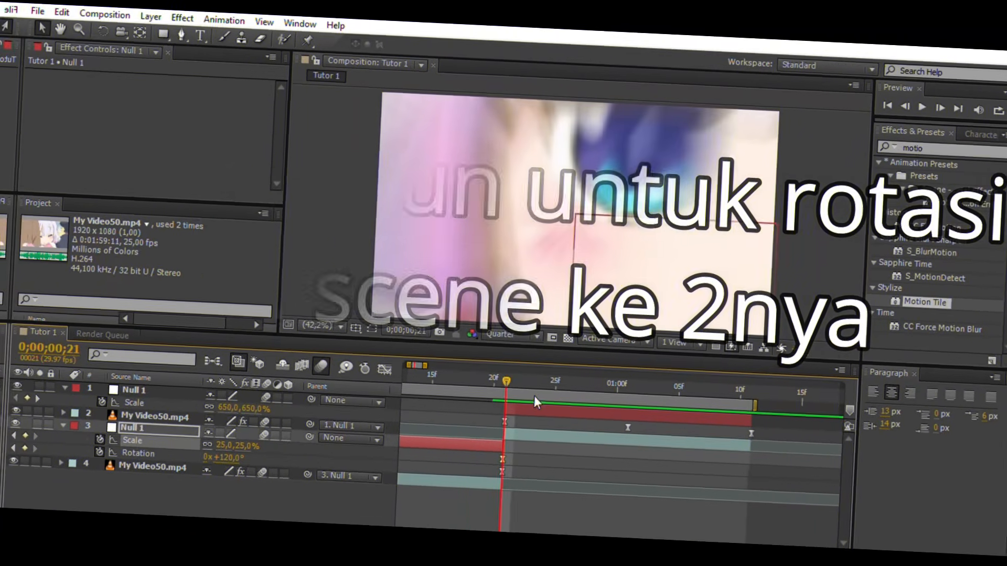
click(576, 412)
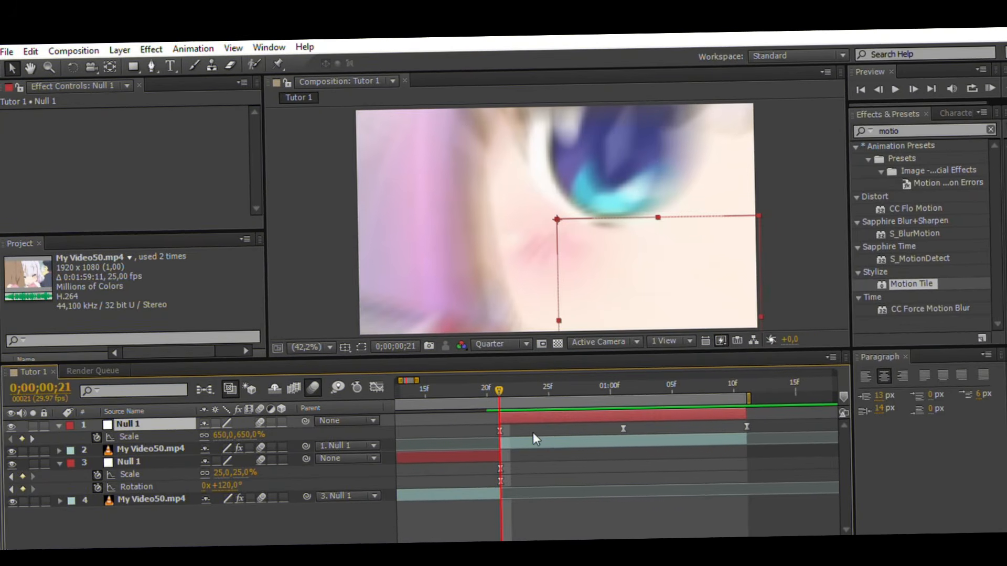
key(shift+r)
click(95, 425)
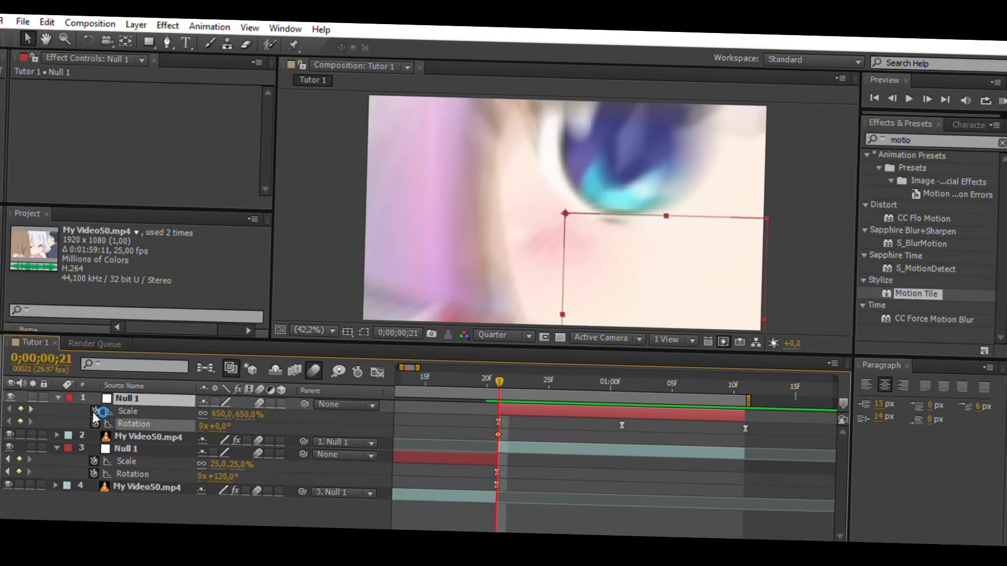
drag(568, 424, 641, 435)
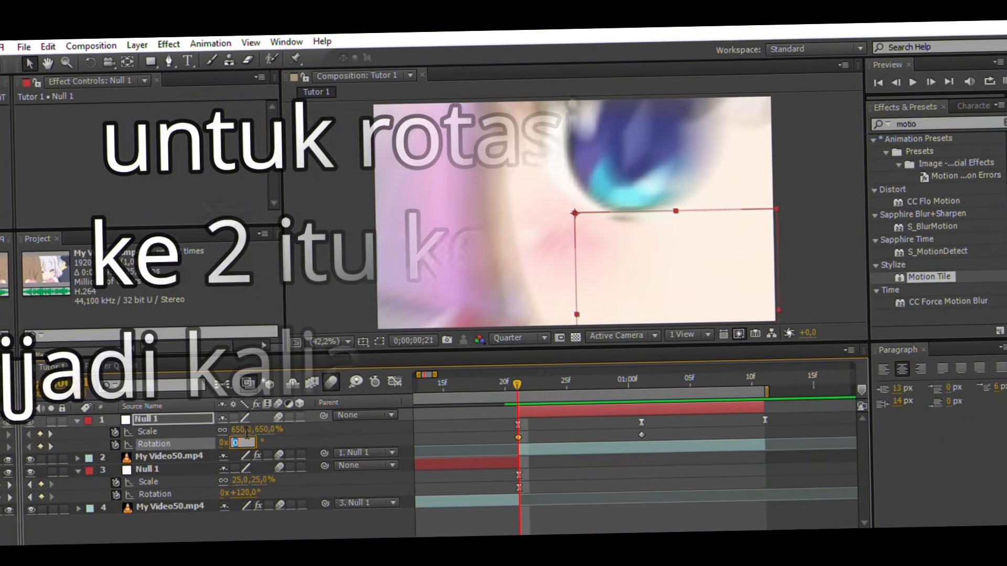
- Set the topmost null's Rotation keyframe at 0;00;00;21 to -120°
click(190, 420)
text(-120)
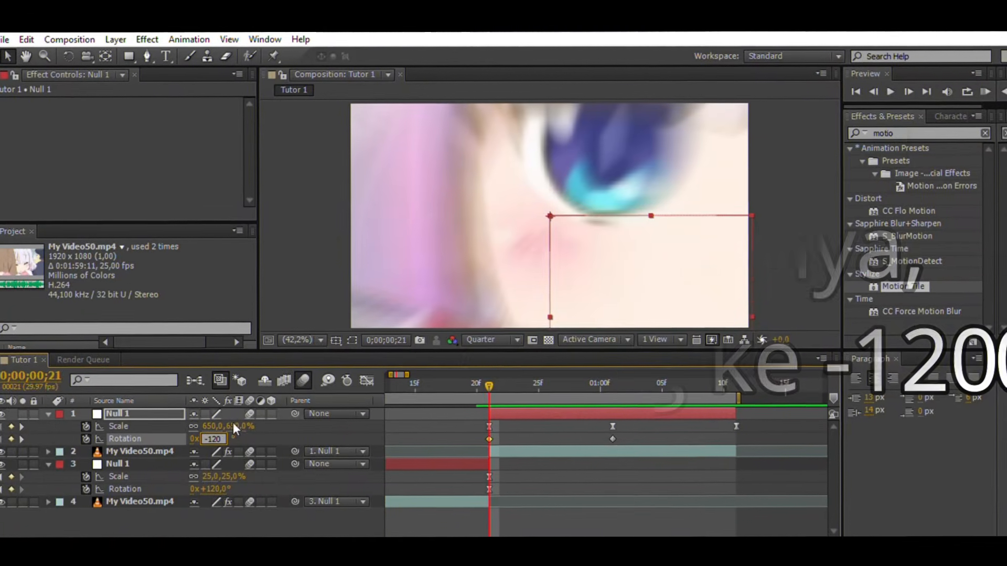
key(Return)
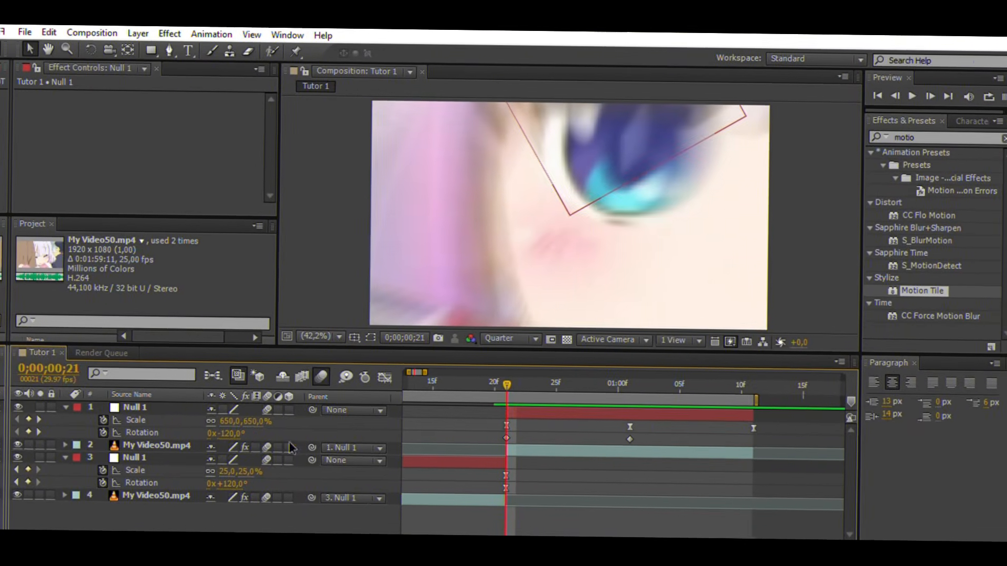
- Easy-ease the topmost null's Rotation keyframes and shape the curve to rise steeply at first and flatten toward the end
drag(628, 438, 474, 427)
key(F9)
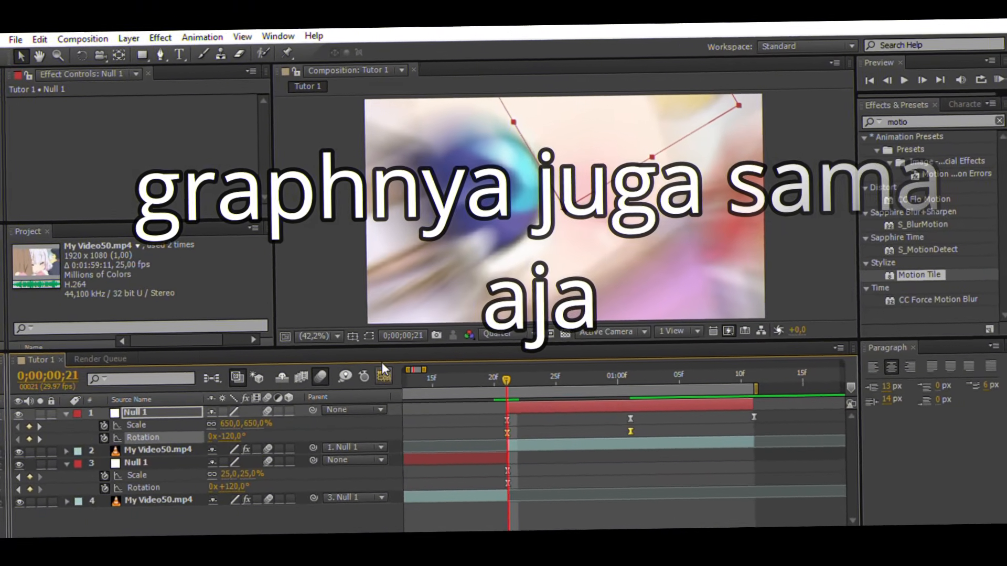
click(373, 376)
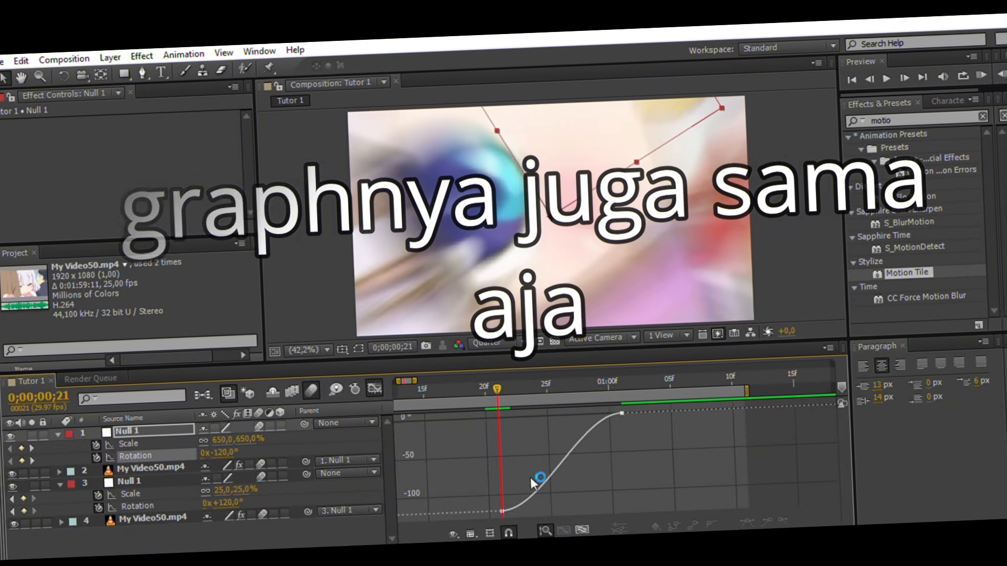
click(525, 500)
drag(534, 508, 496, 482)
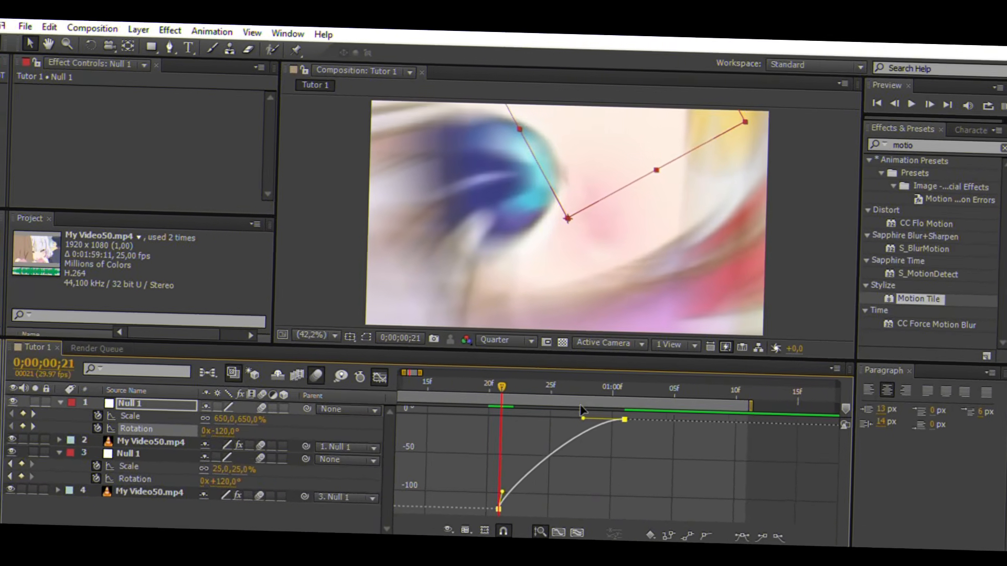
drag(583, 418, 480, 412)
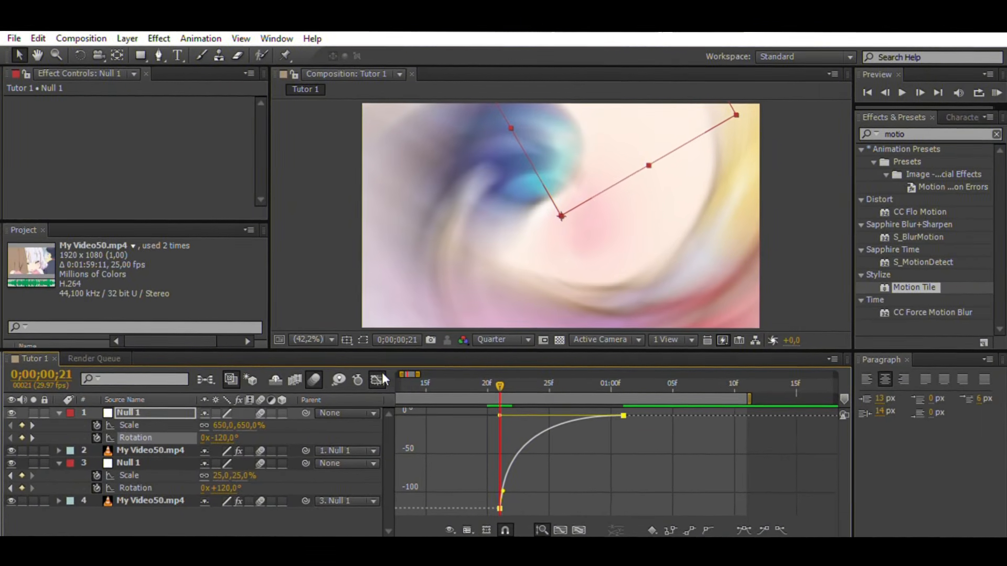
- Leave the Graph Editor and RAM-preview the combined zoom and spin transition
click(370, 381)
click(992, 90)
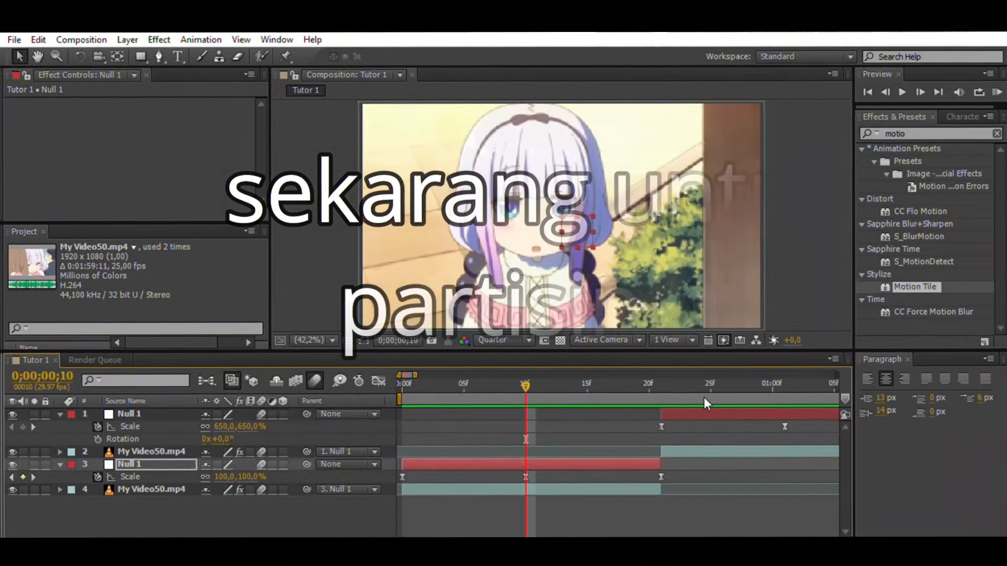
- Reveal only the Scale property on the topmost null, hiding its Rotation, and select the lower null
click(712, 414)
key(s)
click(608, 444)
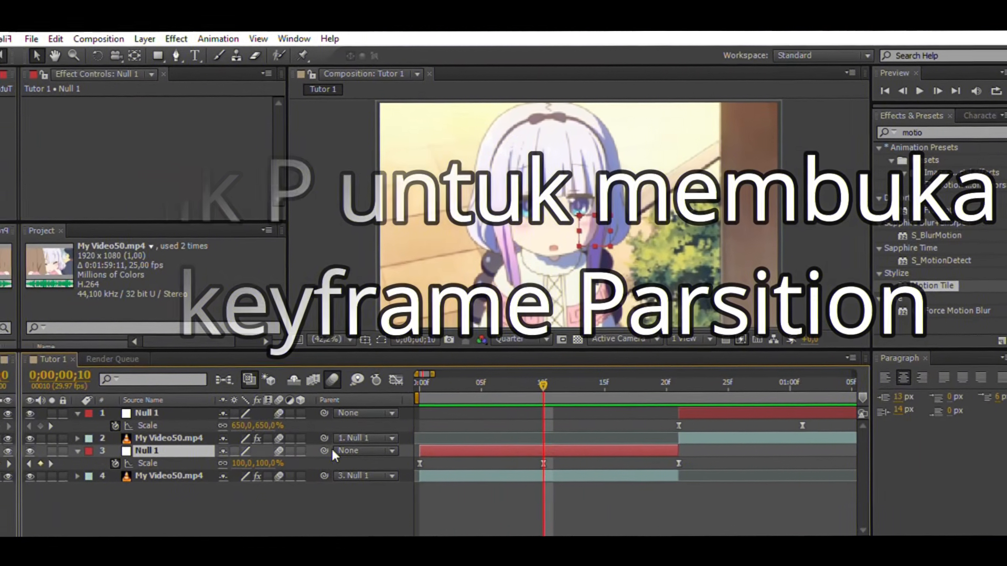
- Show Position on the lower null and add Position keyframes at 0;00;00;10 and 0;00;00;20
key(p)
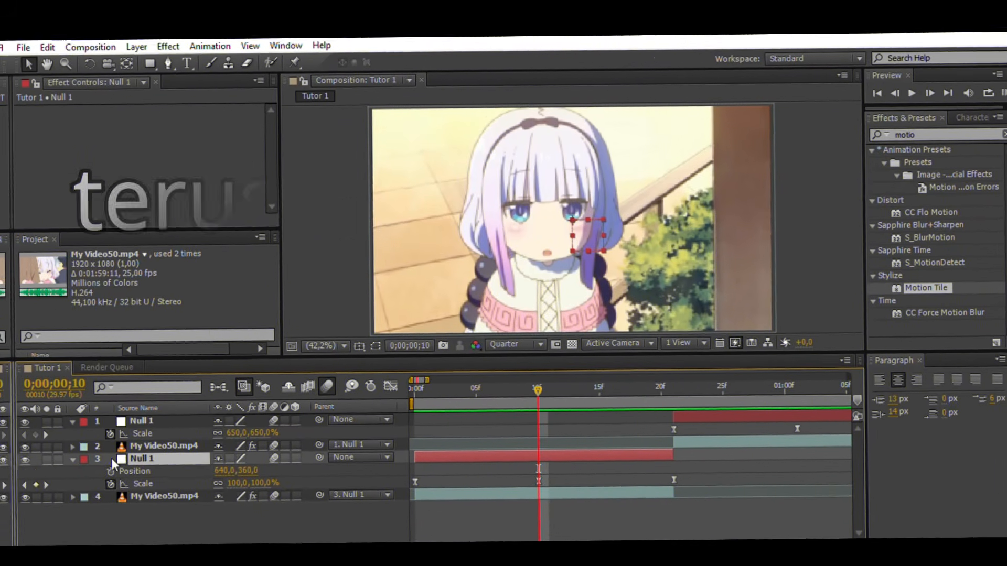
click(110, 471)
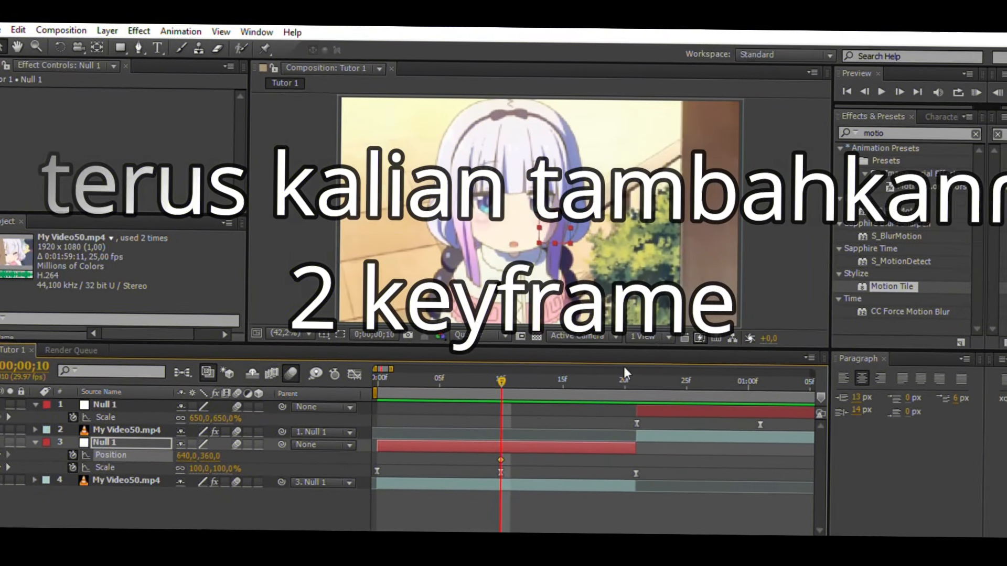
click(624, 375)
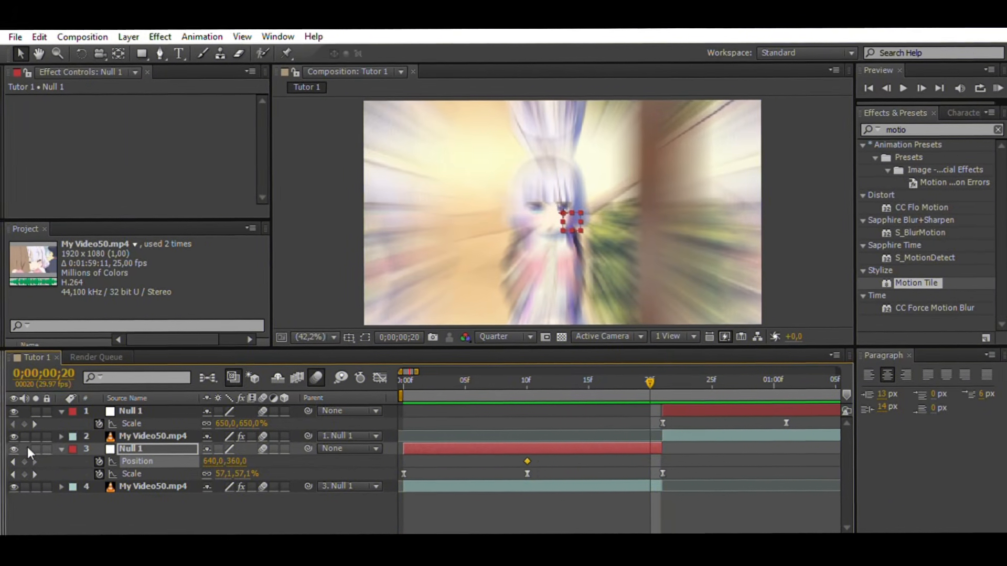
click(17, 458)
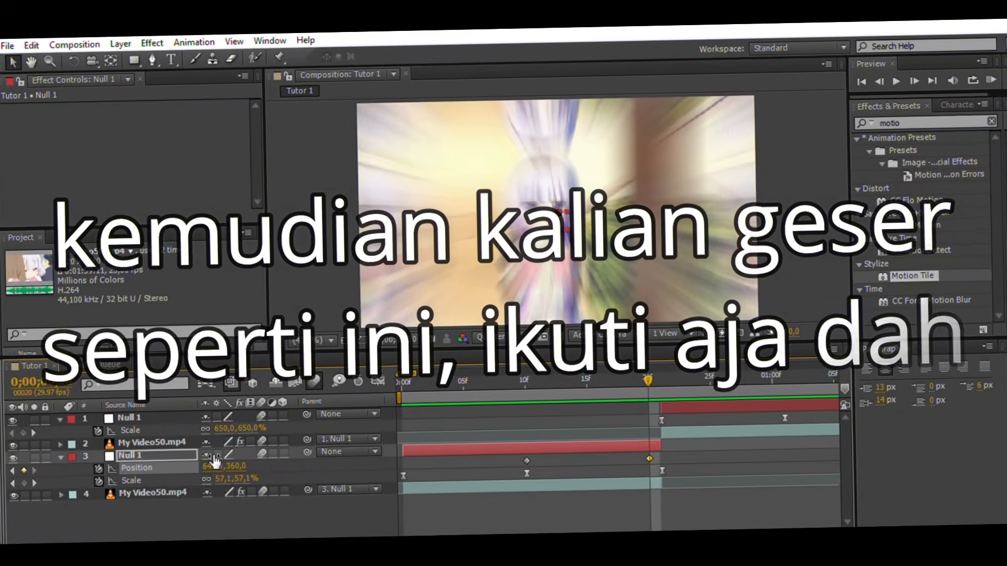
- Set the lower null's second Position keyframe to 1451, 360 and place it with the last Scale keyframe at 0;00;00;21
drag(210, 458, 660, 466)
click(647, 472)
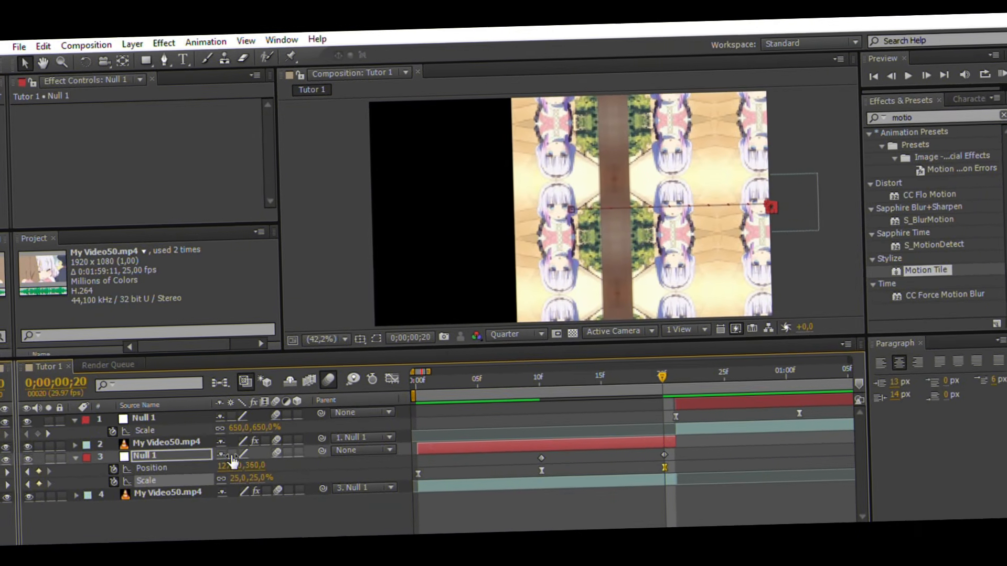
drag(201, 445, 367, 464)
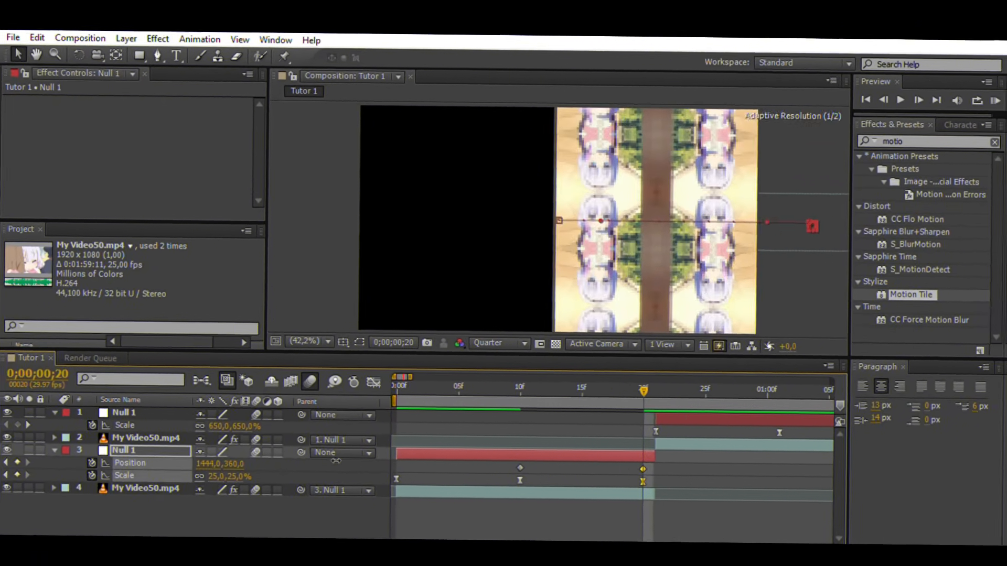
drag(230, 473, 220, 443)
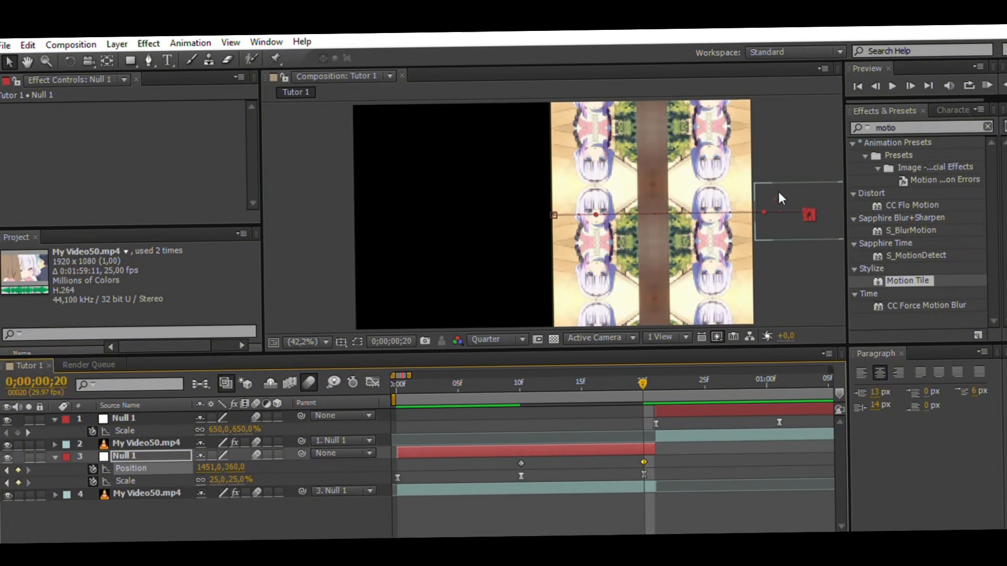
drag(631, 458, 523, 451)
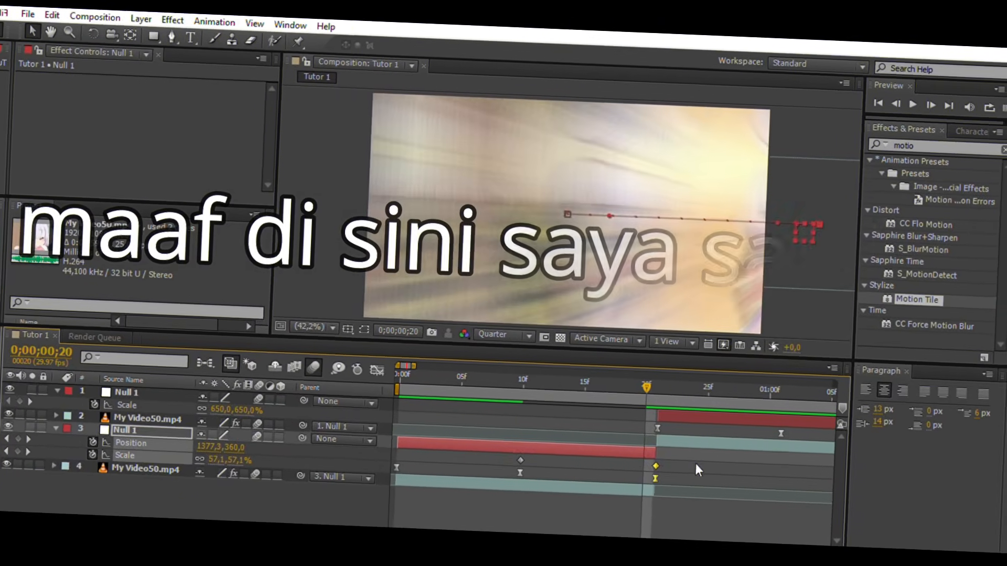
- Easy-ease the lower null's Position keyframes and separate Position into X and Y dimensions
click(693, 456)
key(F9)
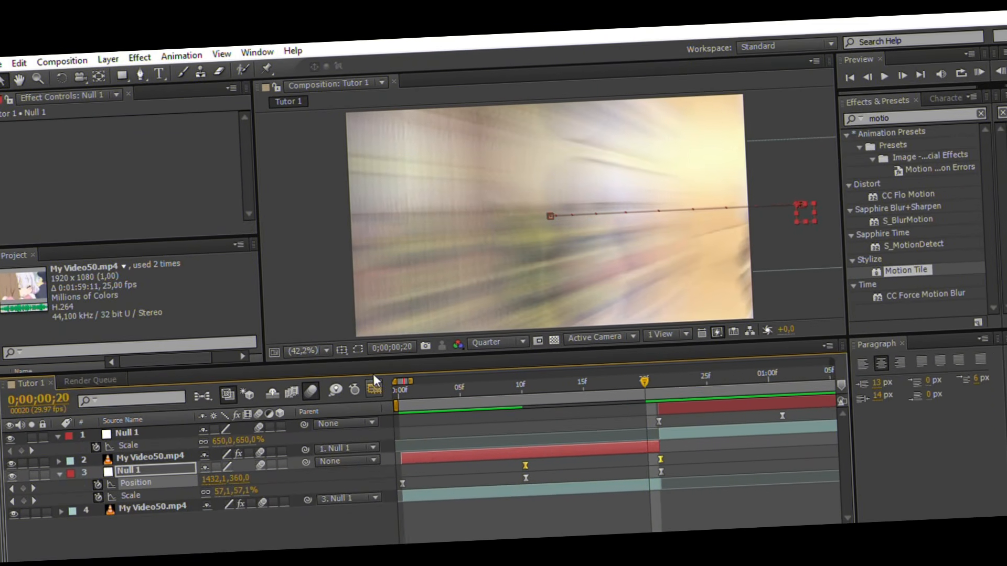
click(368, 385)
click(376, 370)
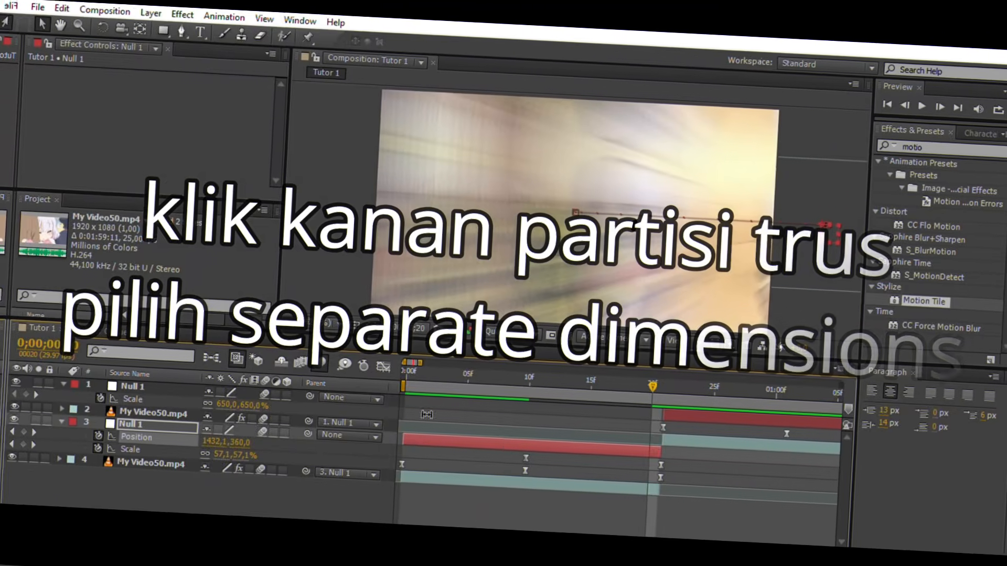
right_click(130, 440)
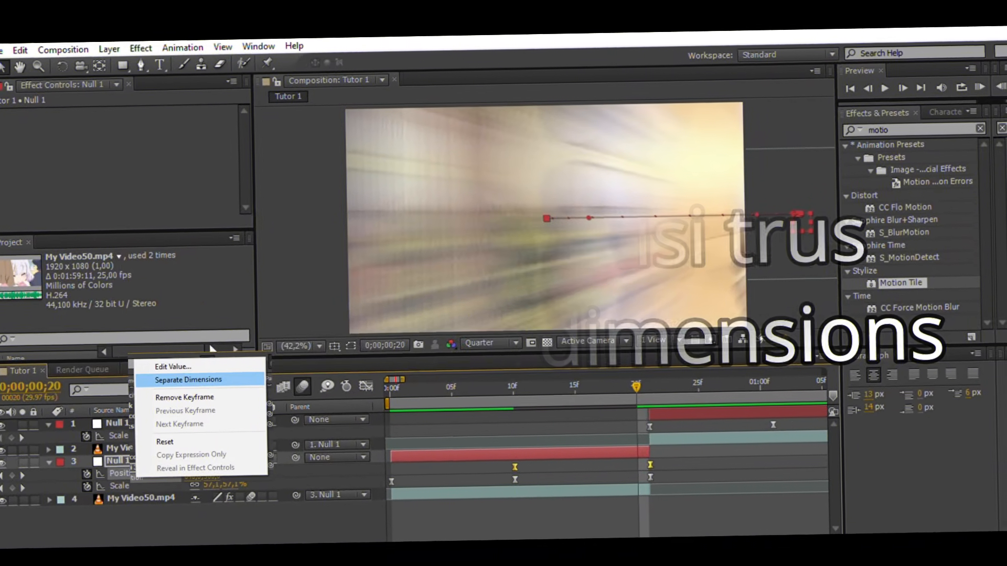
click(199, 369)
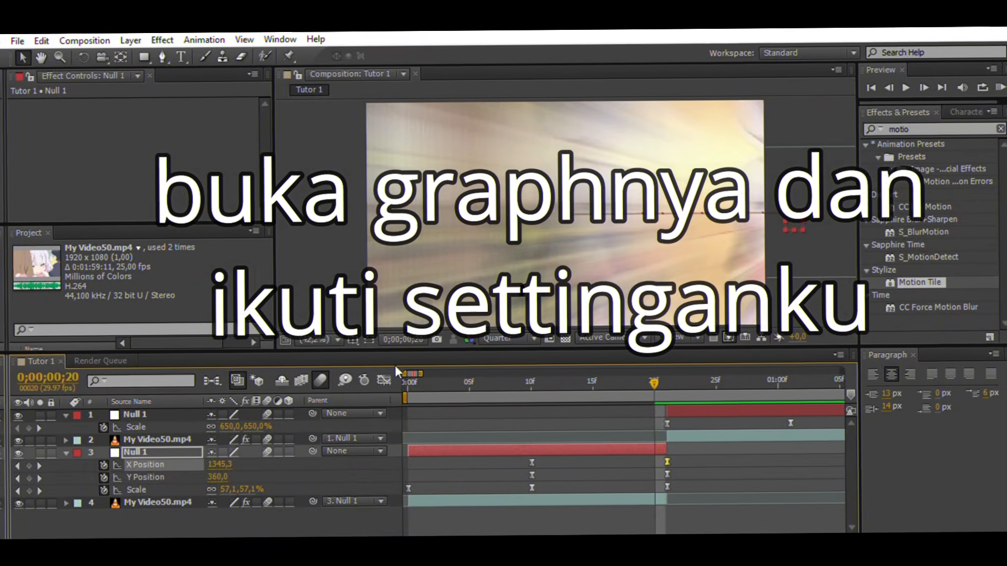
- Shape the lower null's X Position curve to start flat and rise steeply at the end, and RAM-preview the motion
click(391, 379)
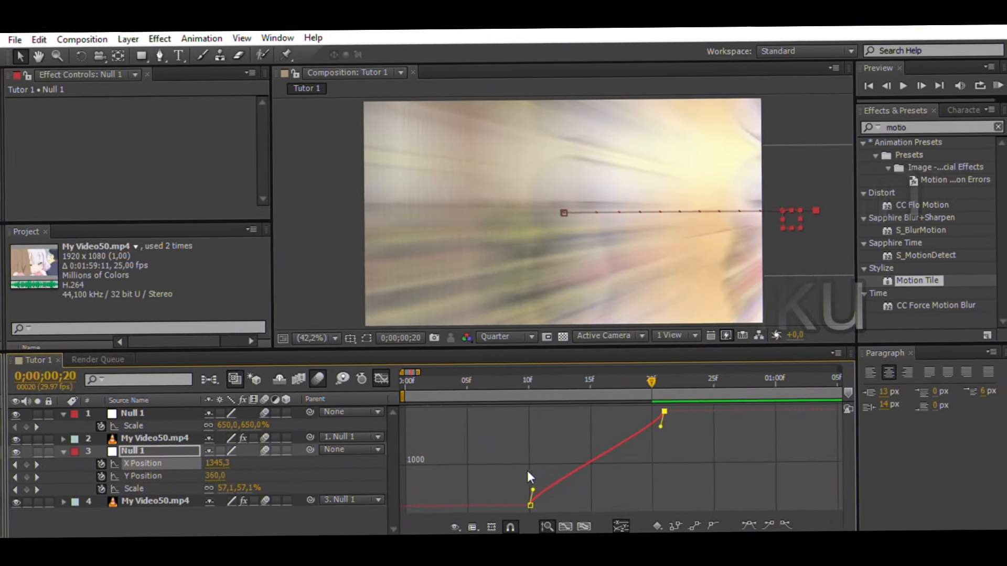
drag(518, 492, 661, 494)
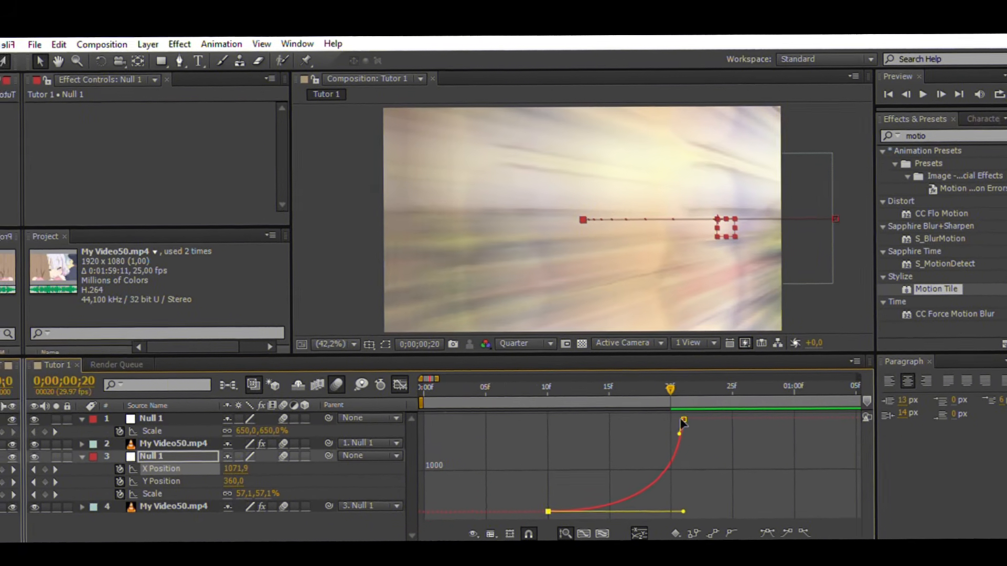
click(644, 400)
drag(671, 422, 718, 410)
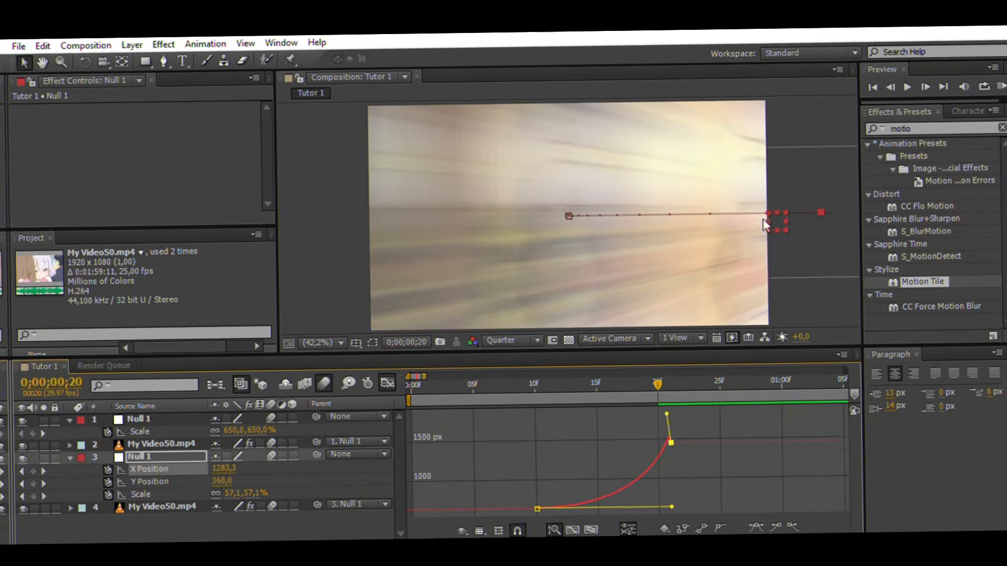
click(371, 382)
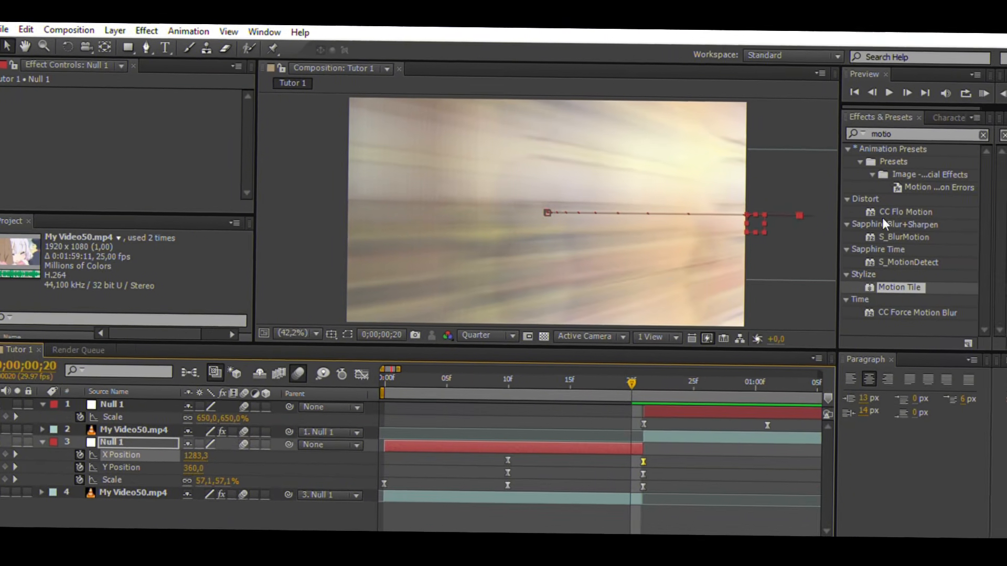
click(999, 98)
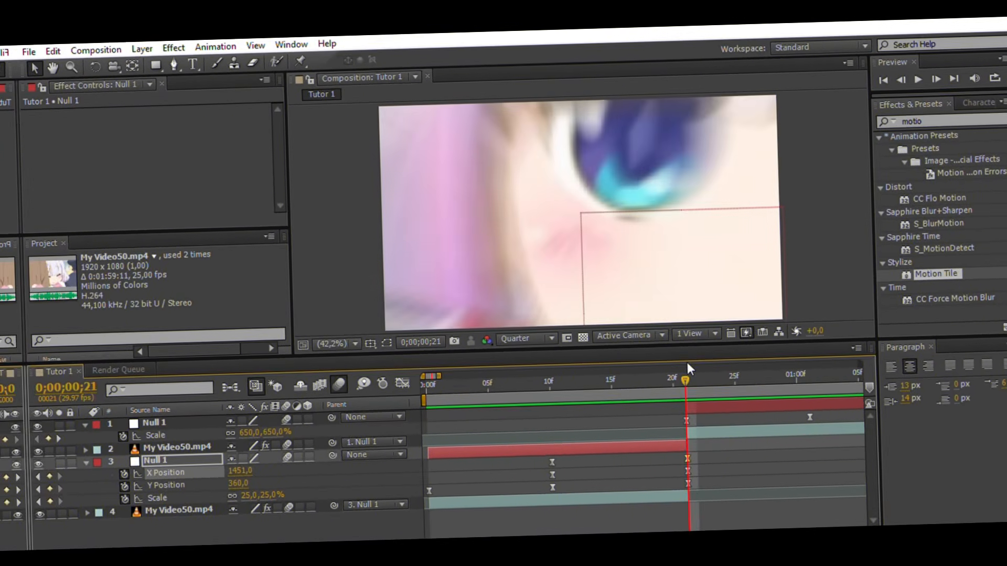
- Show Position on the topmost null and add Position keyframes at 0;00;00;21 and 0;00;01;01
drag(674, 378, 711, 376)
click(728, 403)
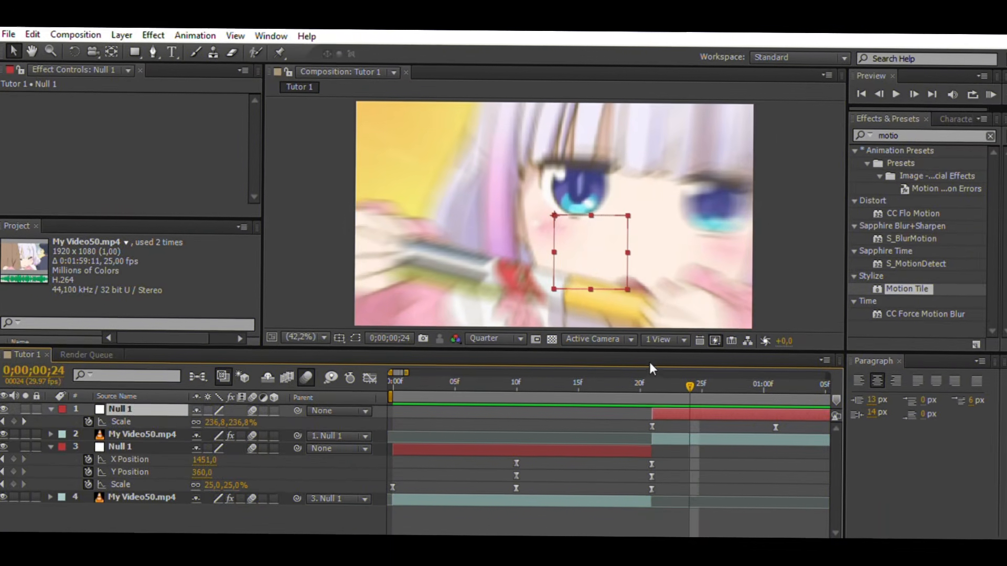
click(652, 380)
key(shift+p)
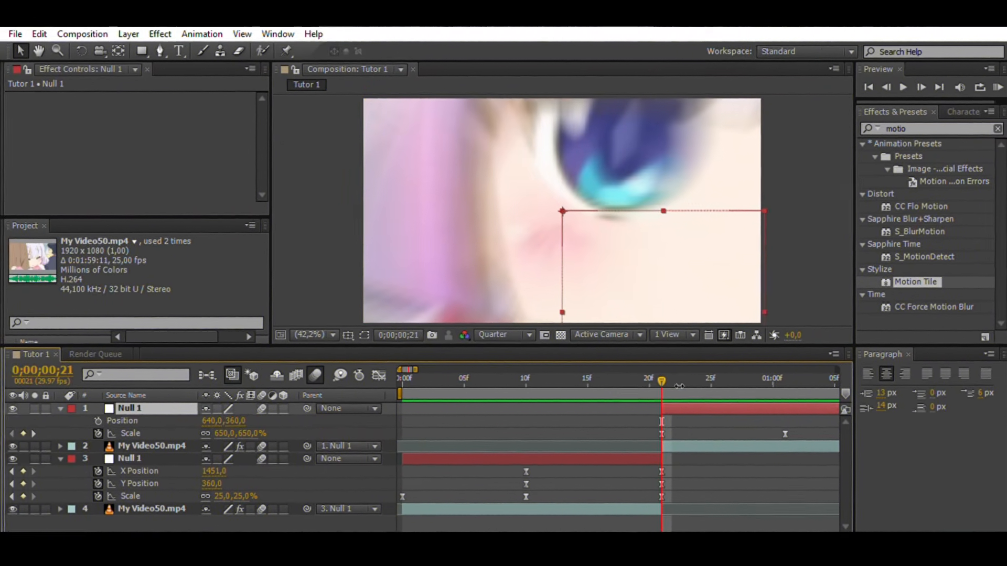
key(alt+shift+p)
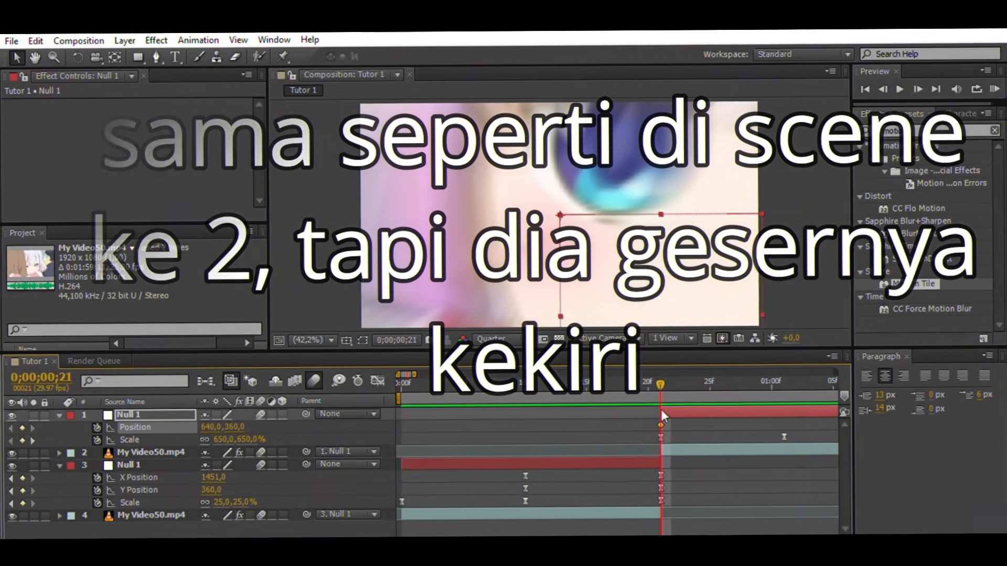
drag(661, 425, 784, 427)
click(37, 423)
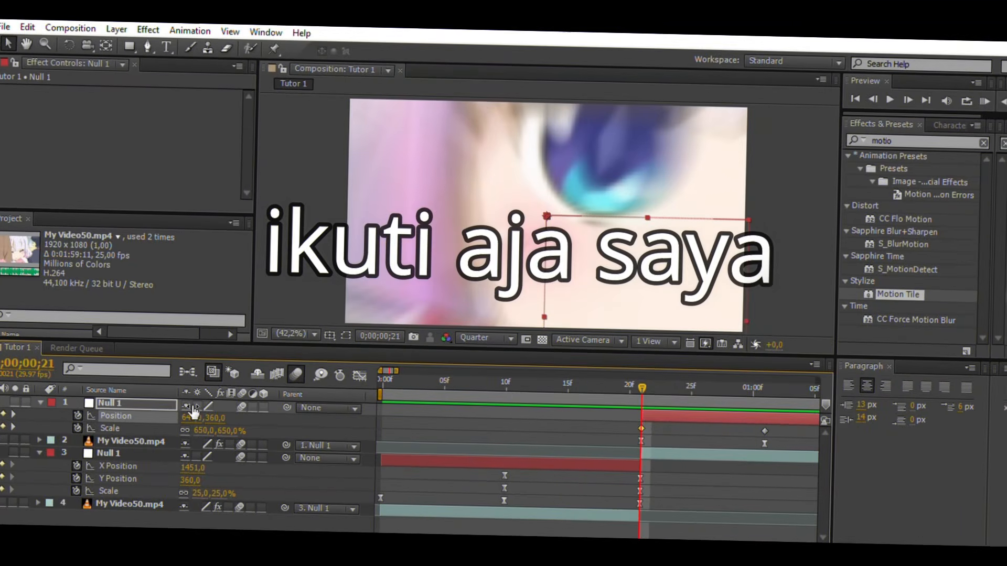
- Set the topmost null's Position keyframe at 0;00;00;21 to -4245, 360
drag(196, 423, 41, 410)
drag(222, 419, 6, 428)
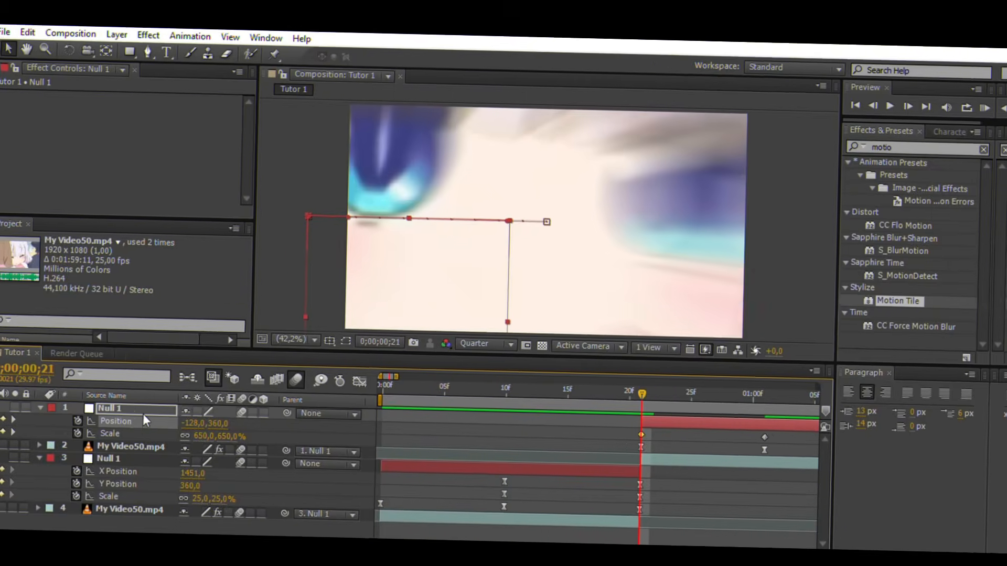
drag(198, 437, 6, 436)
drag(213, 418, 7, 417)
drag(226, 419, 6, 415)
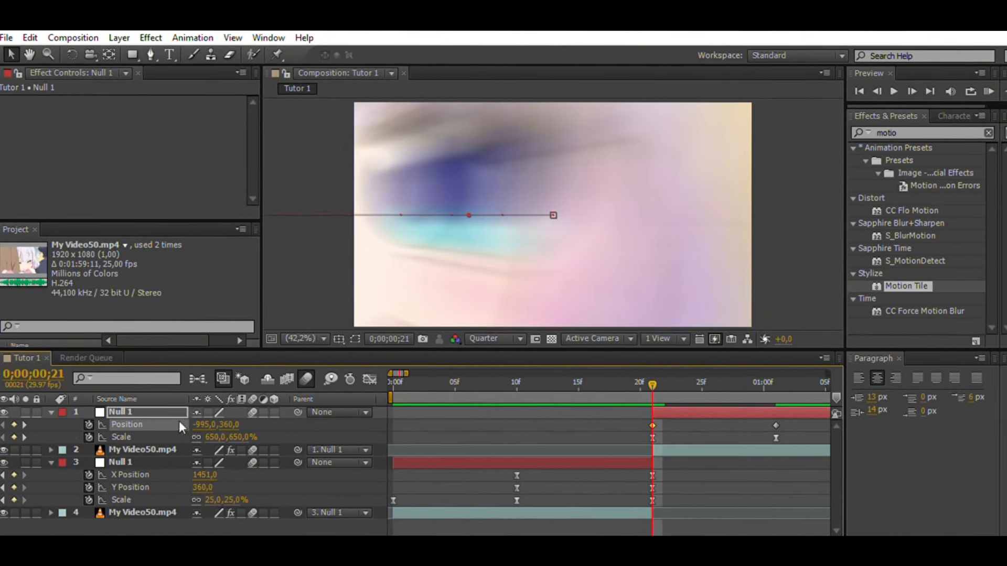
drag(212, 420, 6, 414)
drag(198, 410, 4, 412)
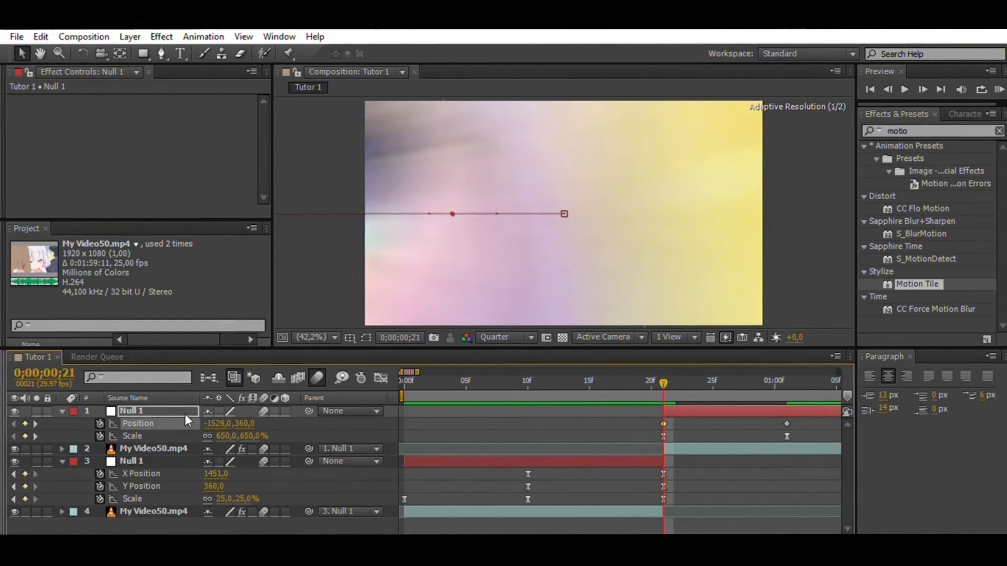
drag(223, 421, 5, 419)
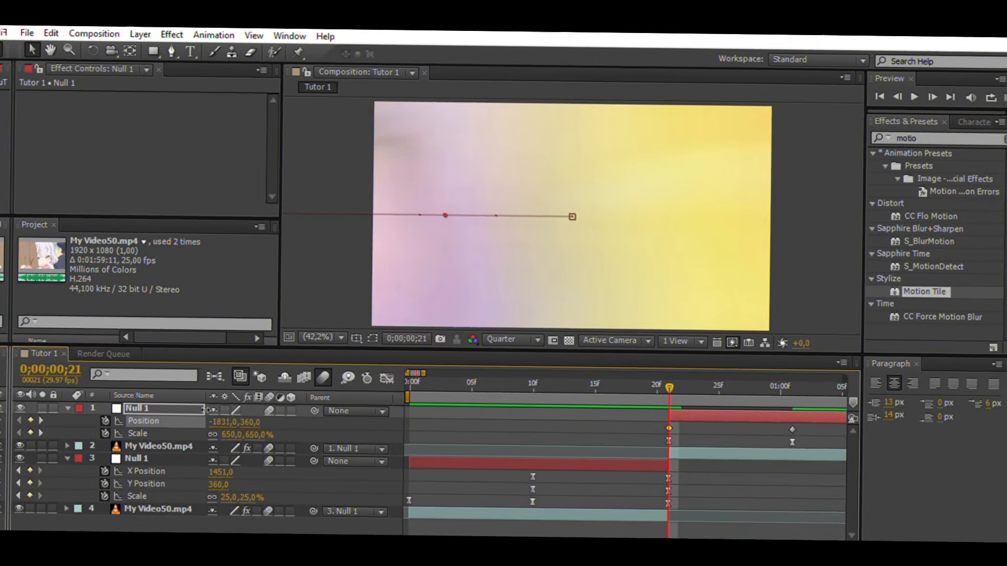
drag(226, 423, 7, 421)
drag(210, 422, 5, 421)
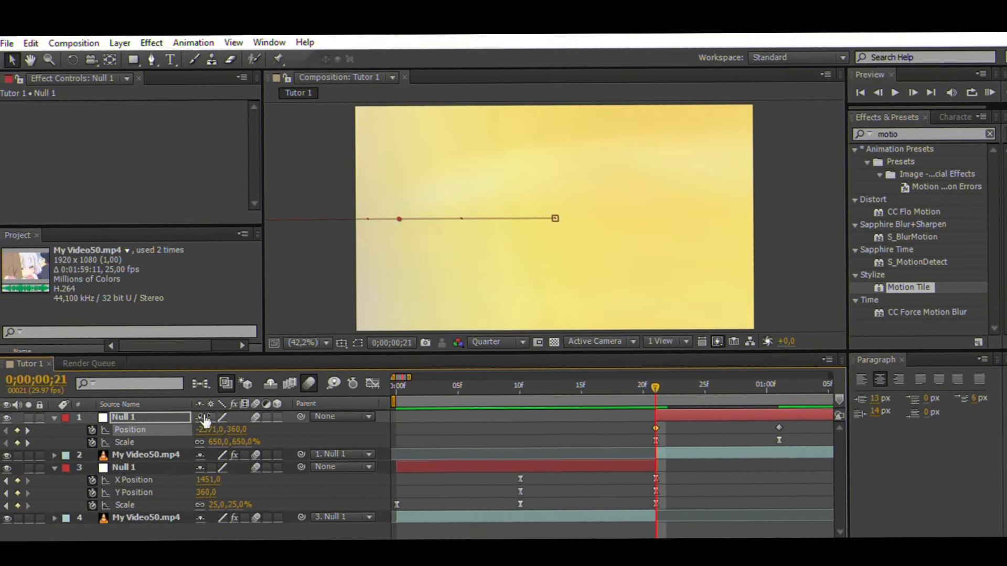
drag(202, 434, 5, 433)
drag(218, 409, 11, 408)
drag(213, 436, 39, 435)
drag(223, 410, 47, 396)
drag(221, 411, 43, 394)
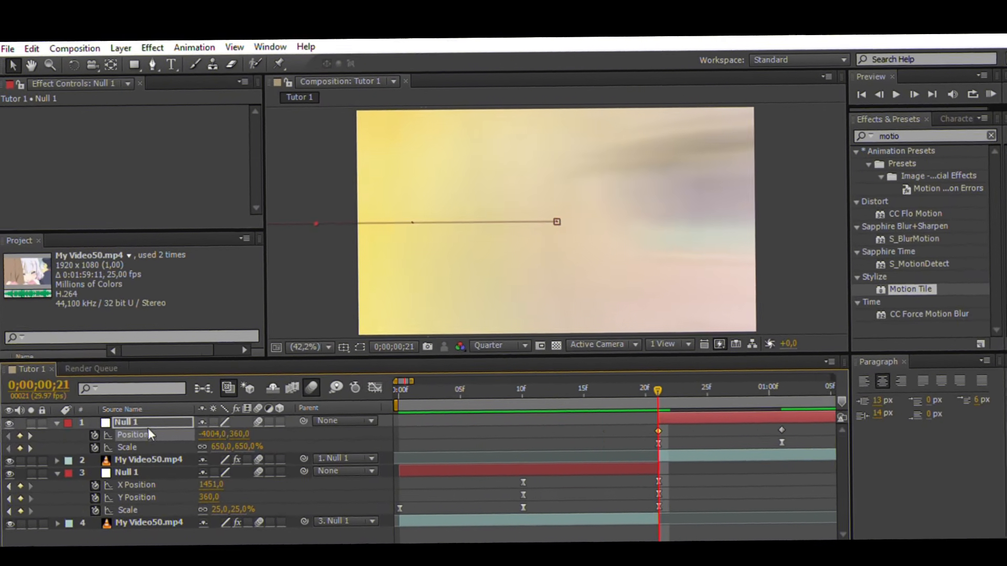
drag(220, 442, 62, 437)
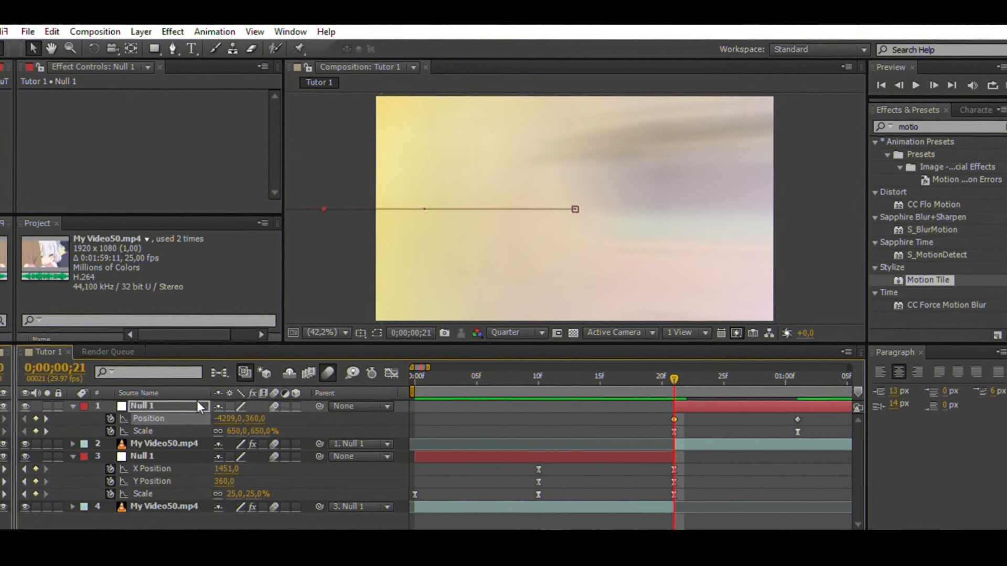
drag(222, 411, 195, 407)
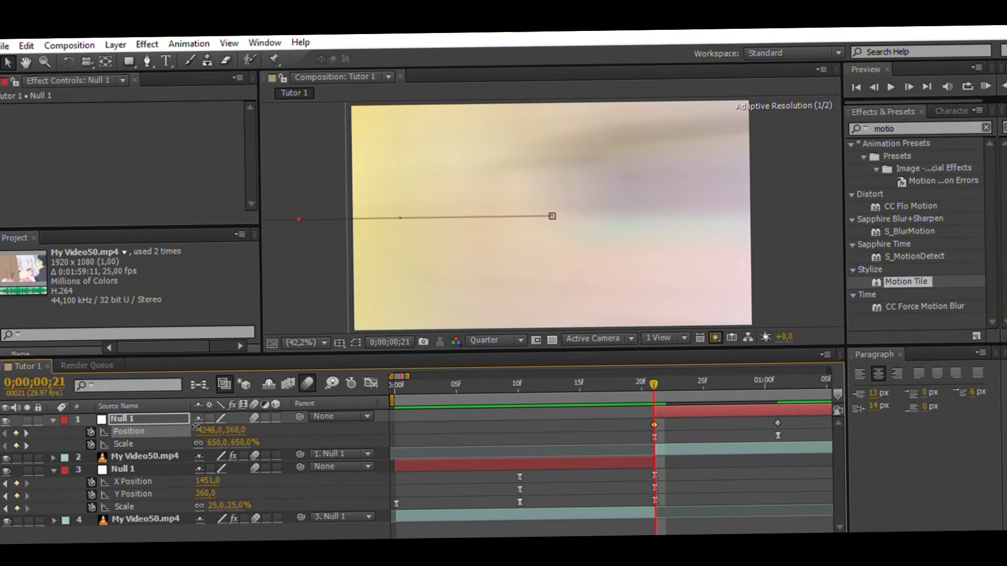
- Easy-ease the topmost null's Position with separated dimensions, and shape its X Position curve to rise steeply at first and flatten toward the end
drag(795, 428, 645, 404)
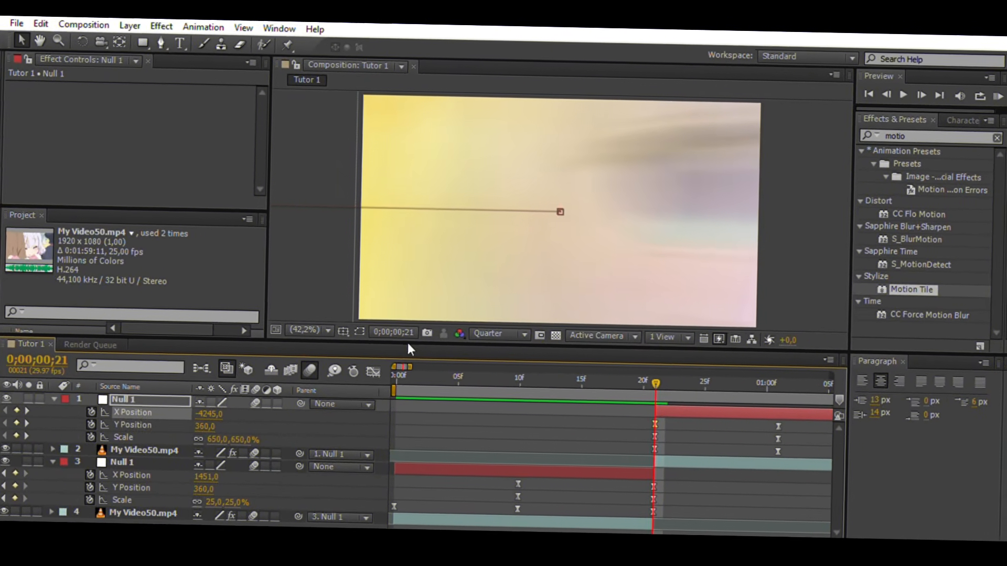
click(373, 371)
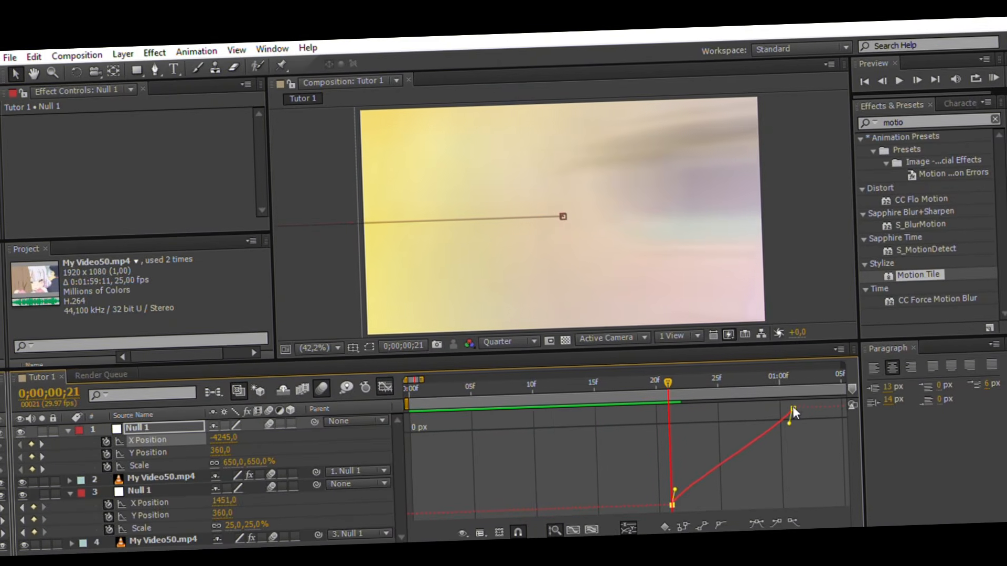
drag(792, 406, 637, 401)
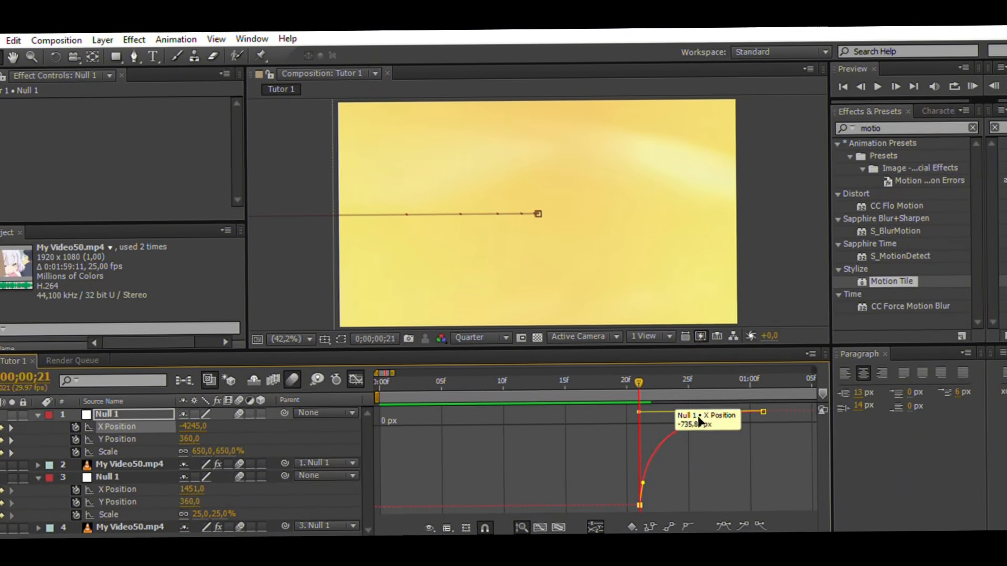
- Leave the Graph Editor and RAM-preview the combined zoom and sideways position transition from the start
key(space)
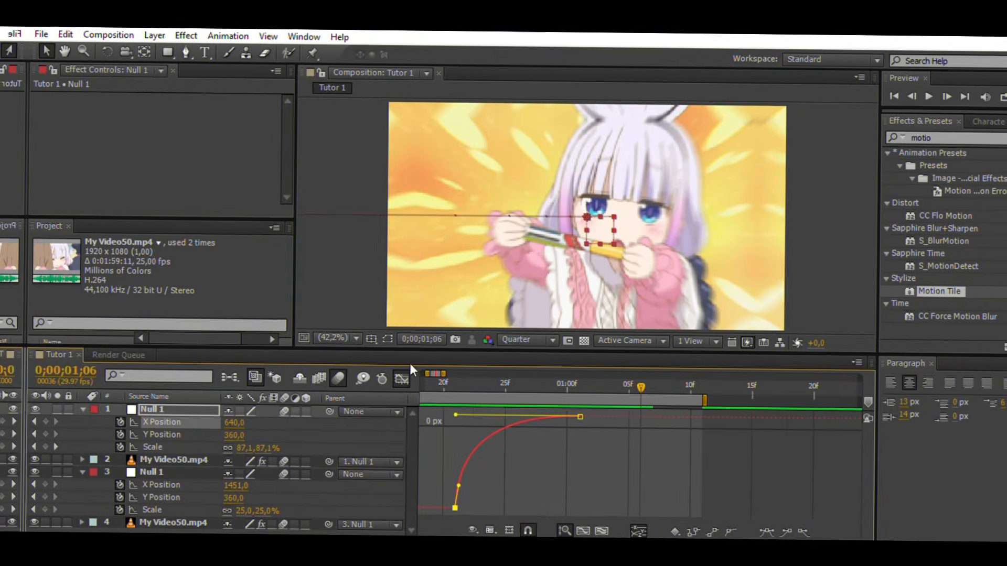
key(shift+F3)
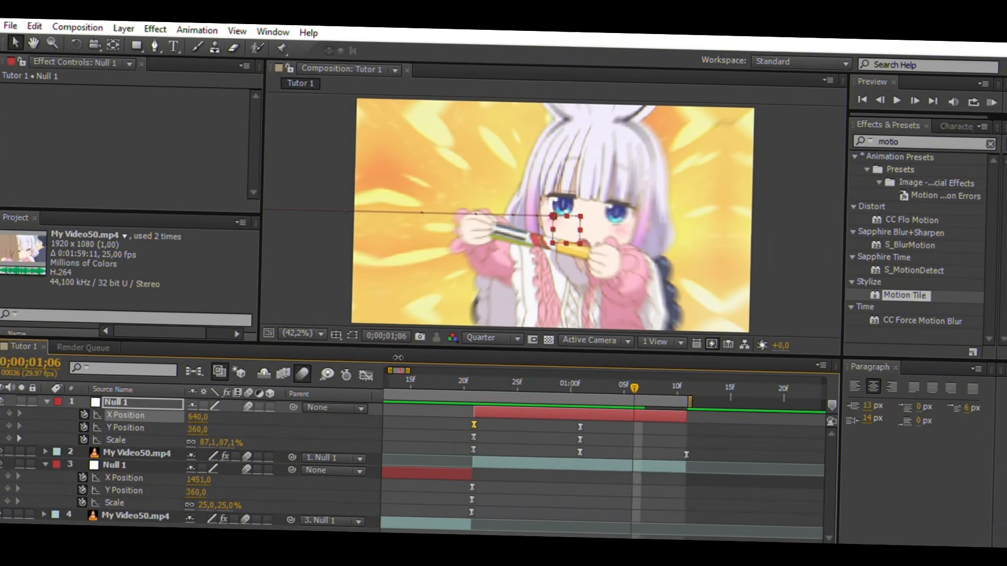
drag(390, 371, 383, 370)
click(992, 102)
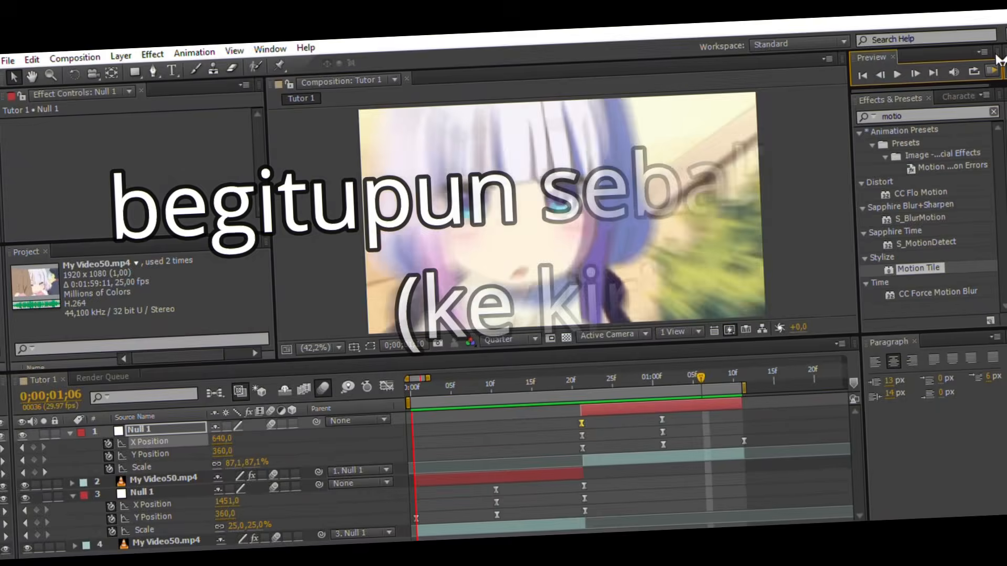